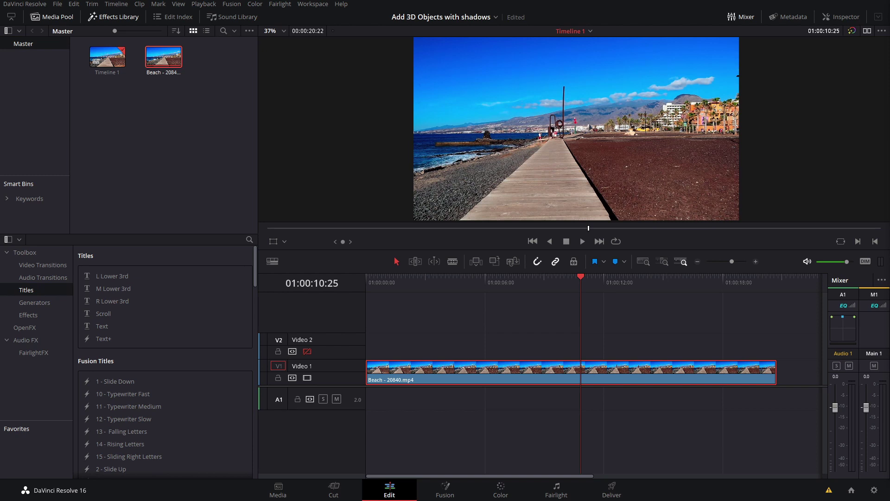
Step: Open the beach clip in the Fusion page and insert a Camera Tracker node after MediaIn1
{"action": "left_click_drag", "start_coordinate": [588, 288], "coordinate": [677, 353]}
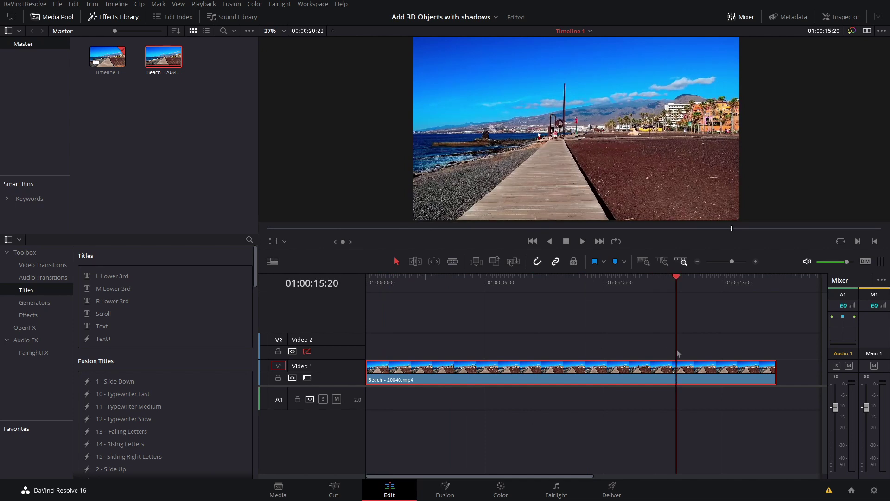
{"action": "key", "text": "shift+5"}
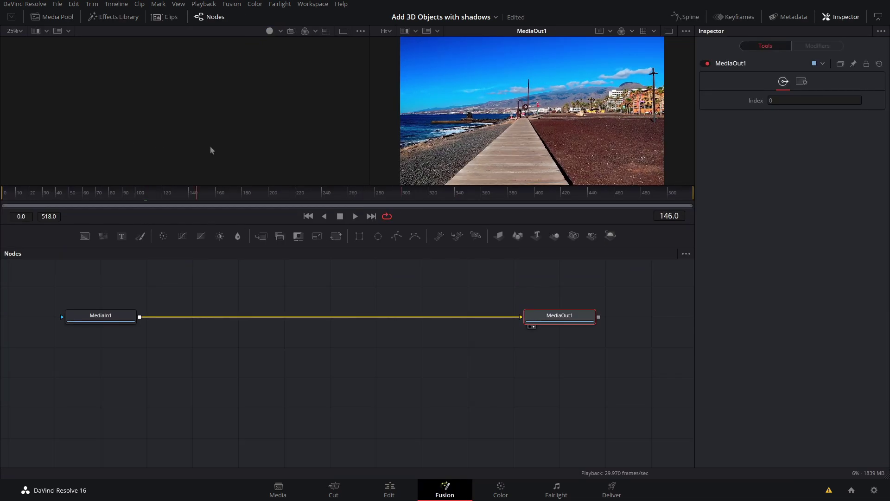
{"action": "left_click", "coordinate": [102, 321]}
{"action": "key", "text": "shift+space"}
{"action": "type", "text": "came"}
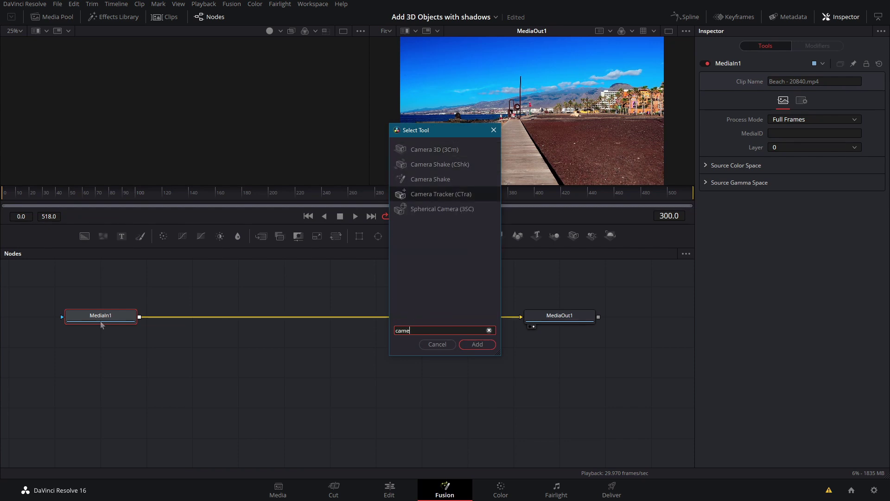
{"action": "key", "text": "Return"}
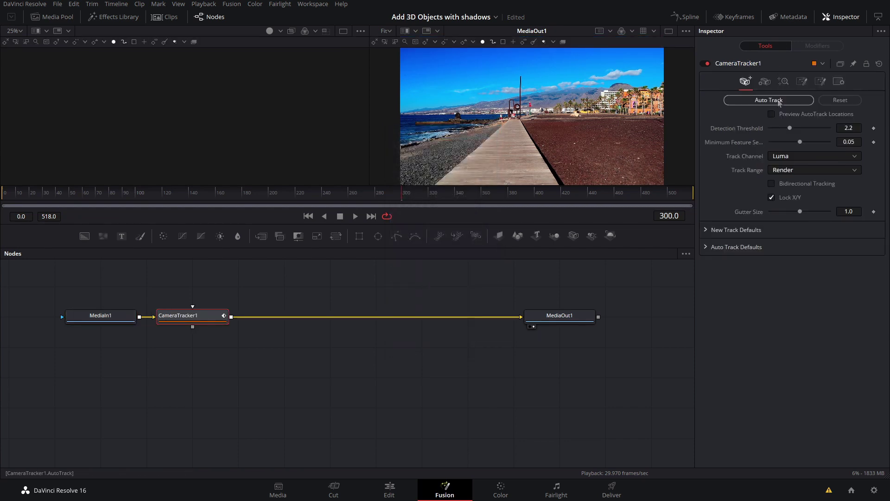
Step: Auto-track the clip with CameraTracker1, solve the camera, and save the project
{"action": "left_click", "coordinate": [778, 101]}
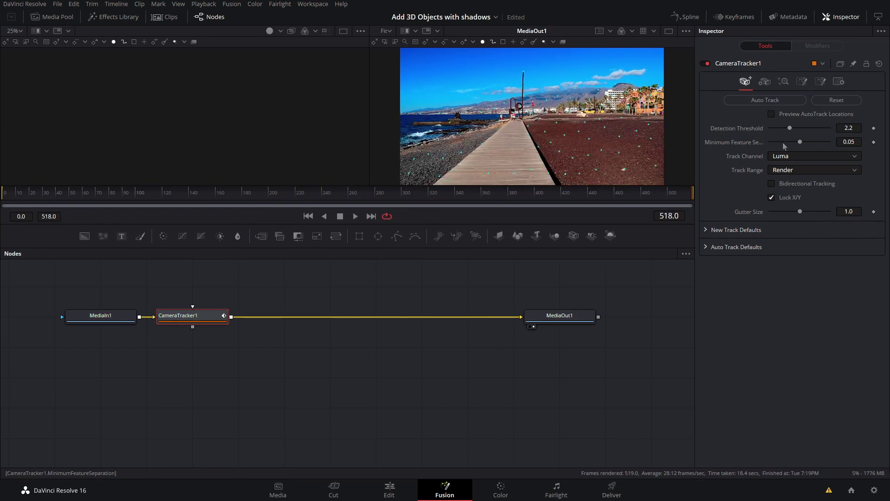
{"action": "left_click", "coordinate": [783, 81]}
{"action": "left_click", "coordinate": [769, 99]}
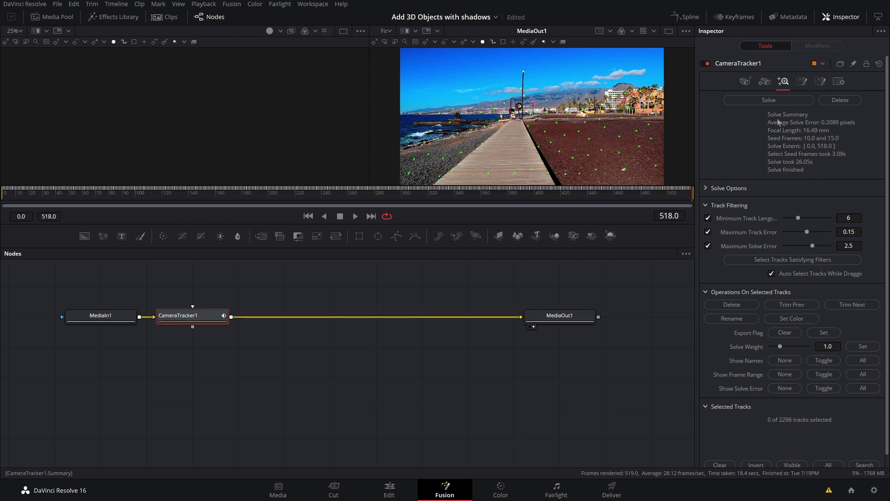
{"action": "key", "text": "ctrl+s"}
Step: Export the solved 3D scene and rearrange the nodes so CameraTracker1_Renderer feeds MediaOut1 instead of CameraTracker1
{"action": "left_click", "coordinate": [802, 82]}
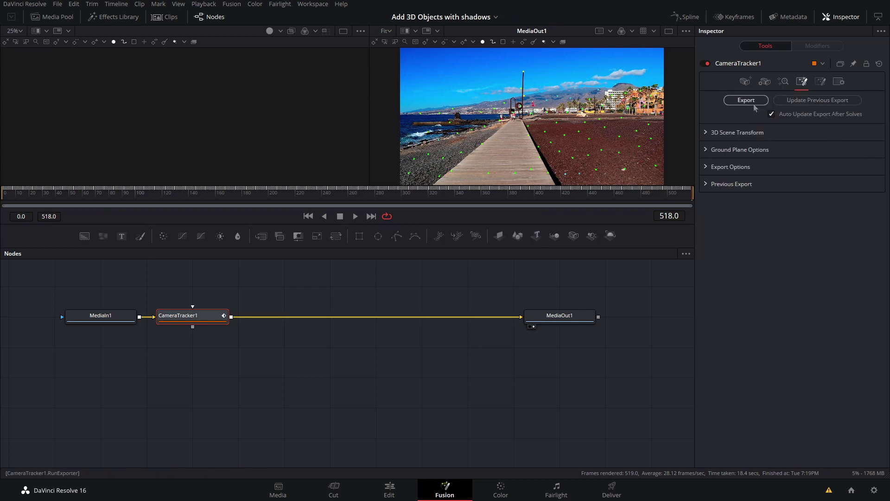
{"action": "left_click", "coordinate": [746, 100]}
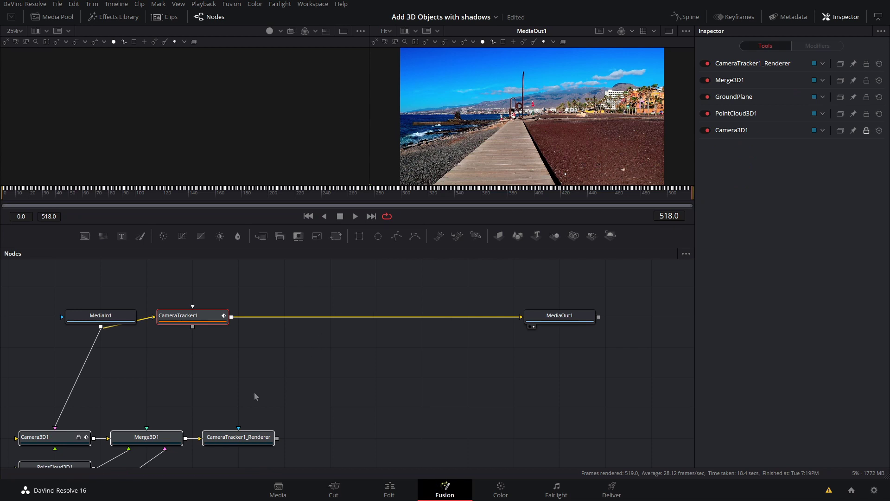
{"action": "left_click_drag", "start_coordinate": [254, 392], "coordinate": [284, 356]}
{"action": "left_click_drag", "start_coordinate": [286, 413], "coordinate": [438, 297]}
{"action": "left_click_drag", "start_coordinate": [394, 394], "coordinate": [394, 368]}
{"action": "left_click_drag", "start_coordinate": [392, 290], "coordinate": [439, 260]}
{"action": "left_click_drag", "start_coordinate": [460, 310], "coordinate": [405, 389]}
{"action": "left_click_drag", "start_coordinate": [390, 331], "coordinate": [510, 307]}
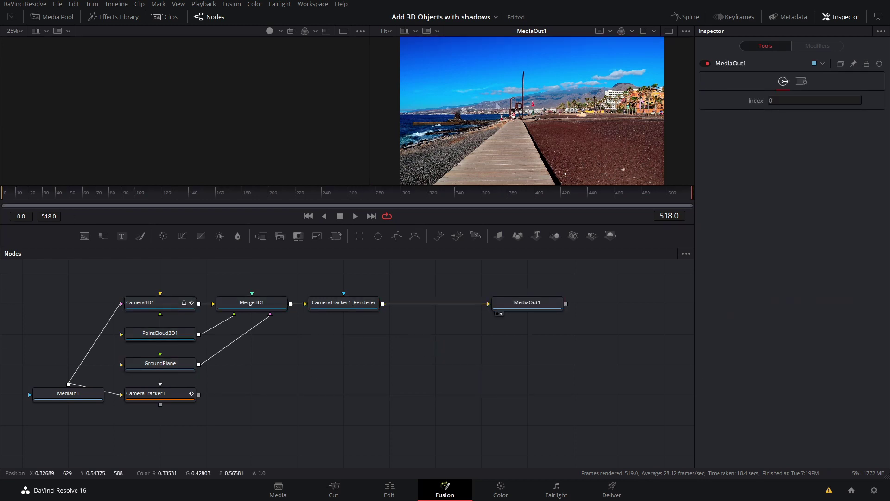
Step: Examine the ground plane in the MediaOut1 view and select the GroundPlane node
{"action": "scroll", "coordinate": [555, 135], "scroll_direction": "up", "scroll_amount": 3}
{"action": "scroll", "coordinate": [555, 135], "scroll_direction": "up", "scroll_amount": 8}
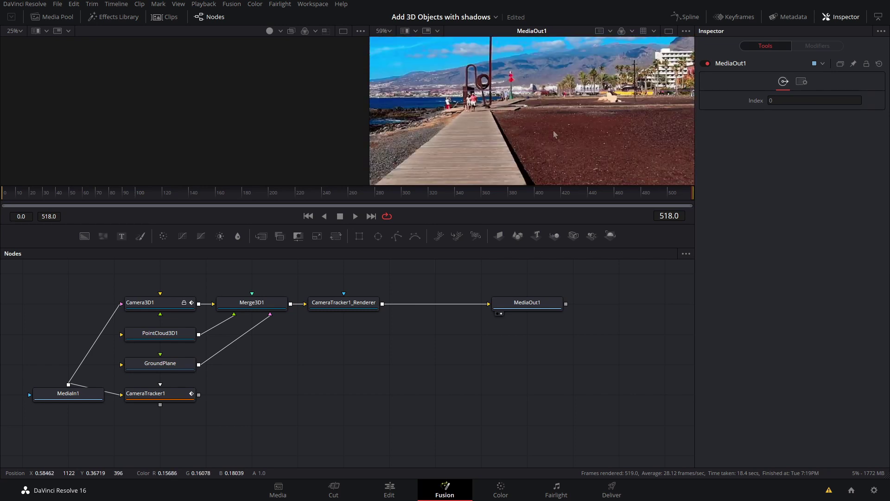
{"action": "left_click_drag", "start_coordinate": [530, 135], "coordinate": [551, 202]}
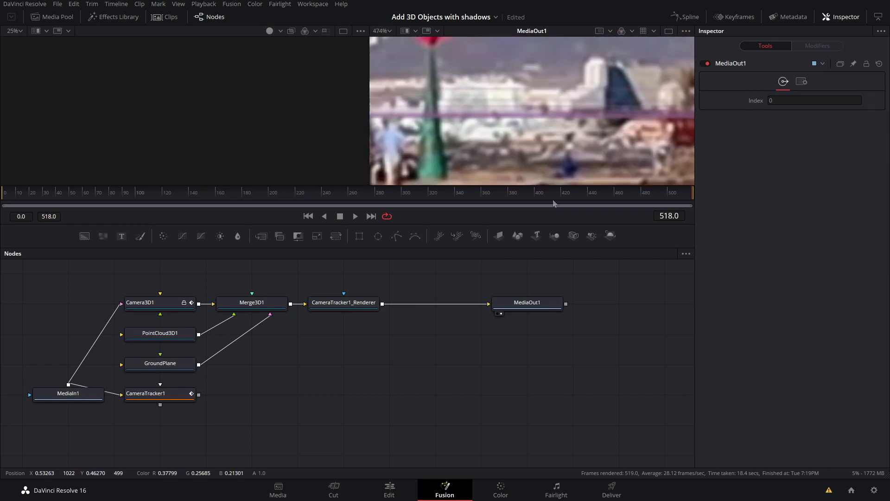
{"action": "scroll", "coordinate": [570, 181], "scroll_direction": "down", "scroll_amount": 14}
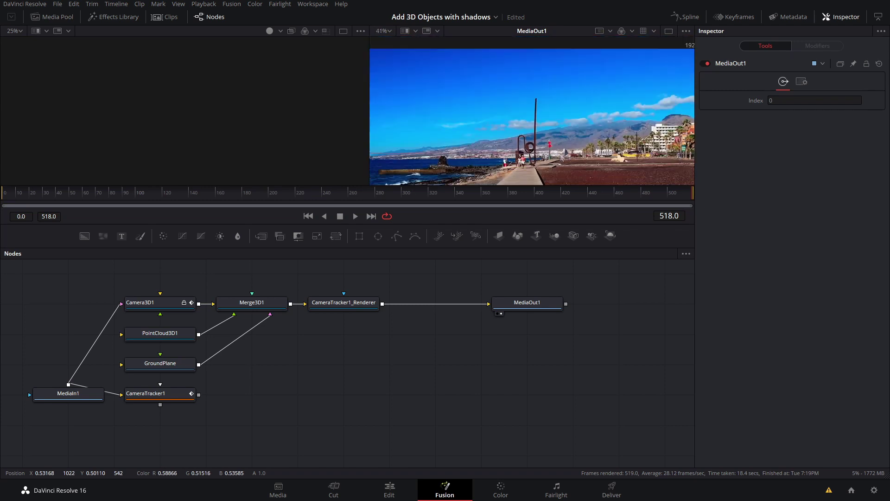
{"action": "scroll", "coordinate": [553, 129], "scroll_direction": "up", "scroll_amount": 3}
{"action": "scroll", "coordinate": [553, 130], "scroll_direction": "down", "scroll_amount": 1}
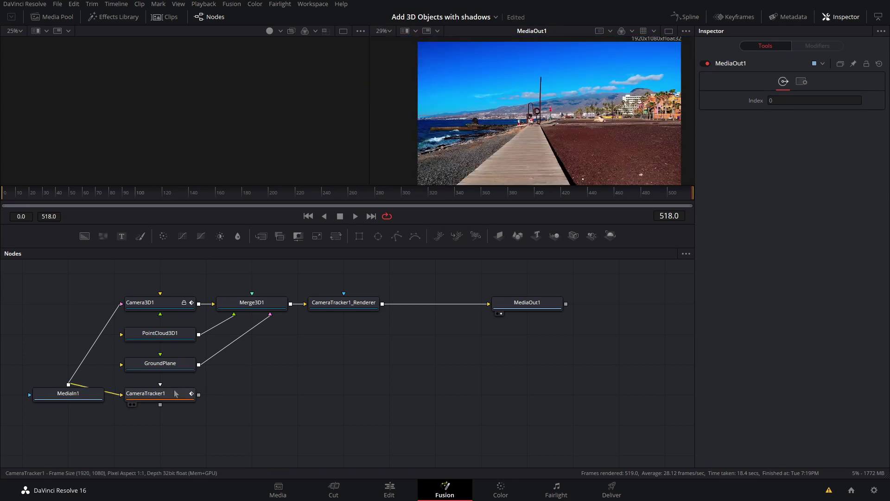
{"action": "left_click", "coordinate": [167, 370]}
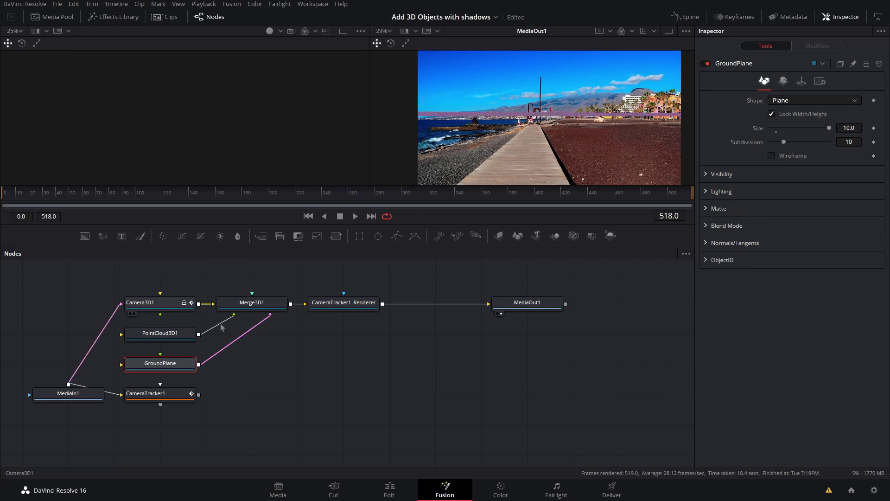
Step: Add a Background node in the free space before GroundPlane and attach a Grid node to its output
{"action": "left_click_drag", "start_coordinate": [108, 279], "coordinate": [378, 297]}
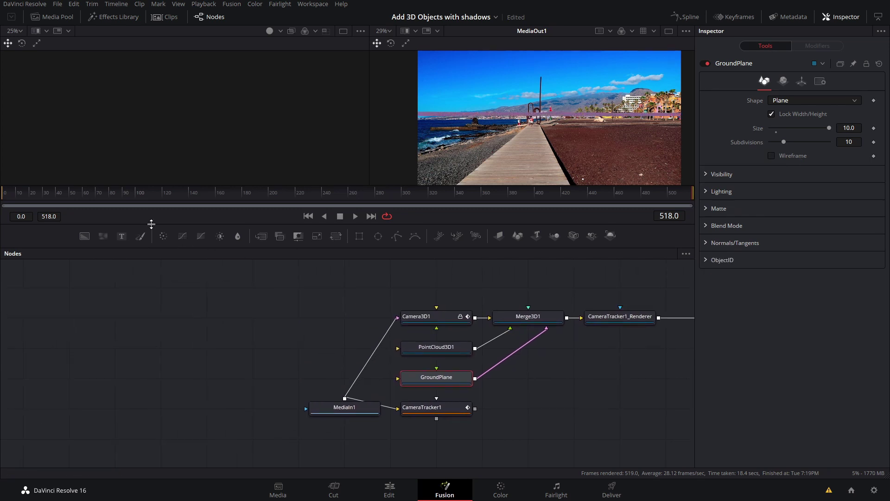
{"action": "left_click_drag", "start_coordinate": [85, 236], "coordinate": [179, 379]}
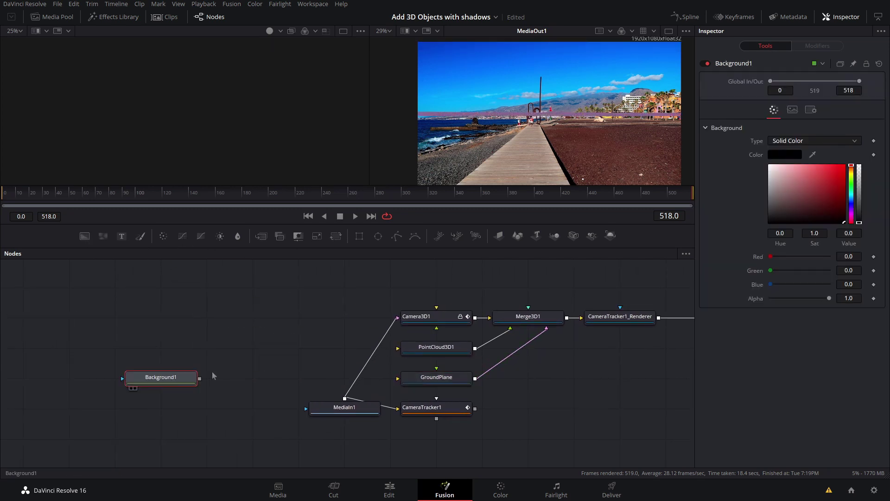
{"action": "key", "text": "shift+space"}
{"action": "type", "text": "came"}
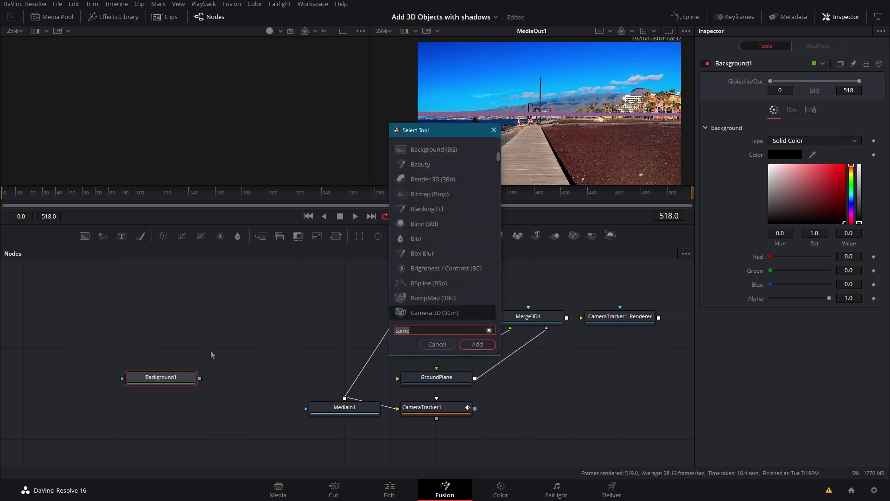
{"action": "key", "text": "BackSpace"}
{"action": "key", "text": "BackSpace"}
{"action": "key", "text": "BackSpace"}
{"action": "key", "text": "BackSpace"}
{"action": "type", "text": "grid"}
{"action": "key", "text": "Return"}
Step: Attach a Luma Keyer after Grid1 and display its output in the empty viewer
{"action": "key", "text": "shift+space"}
{"action": "type", "text": "liu"}
{"action": "key", "text": "BackSpace"}
{"action": "key", "text": "BackSpace"}
{"action": "type", "text": "uma"}
{"action": "key", "text": "Return"}
{"action": "left_click_drag", "start_coordinate": [335, 378], "coordinate": [230, 79]}
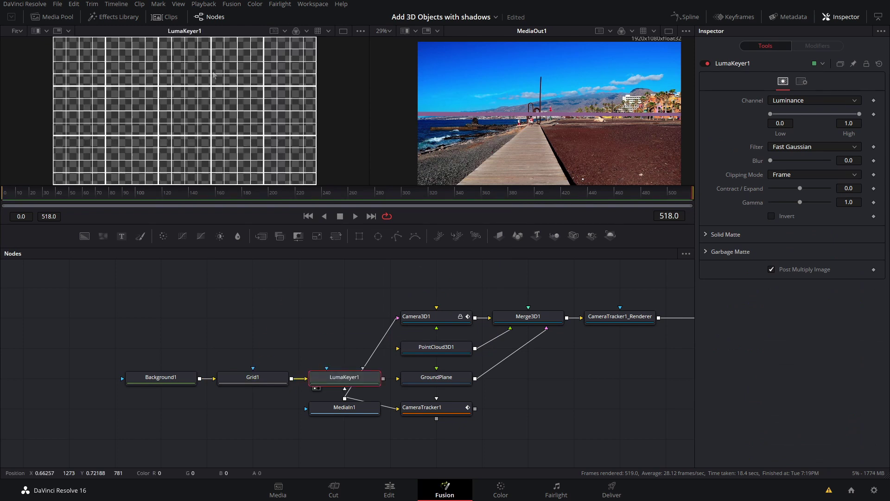
Step: Set the Major Line Spacing of Grid1 to 0
{"action": "left_click_drag", "start_coordinate": [318, 333], "coordinate": [183, 364]}
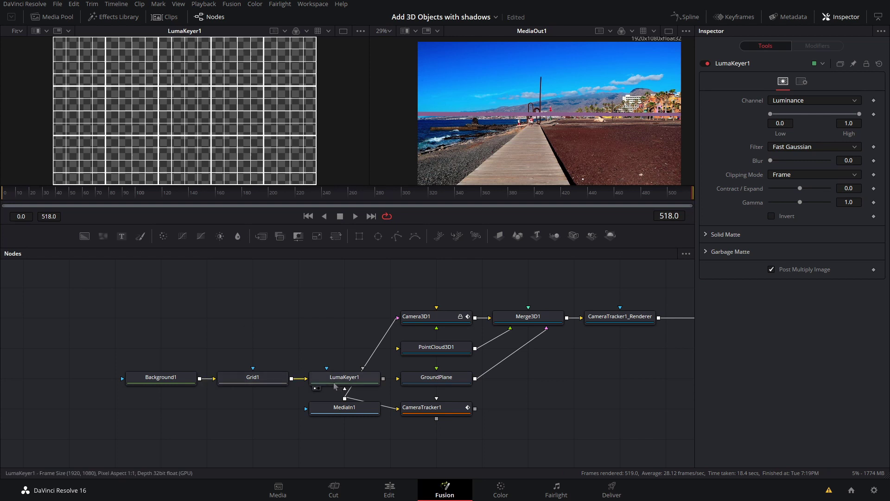
{"action": "left_click", "coordinate": [257, 380]}
{"action": "left_click_drag", "start_coordinate": [794, 130], "coordinate": [730, 132]}
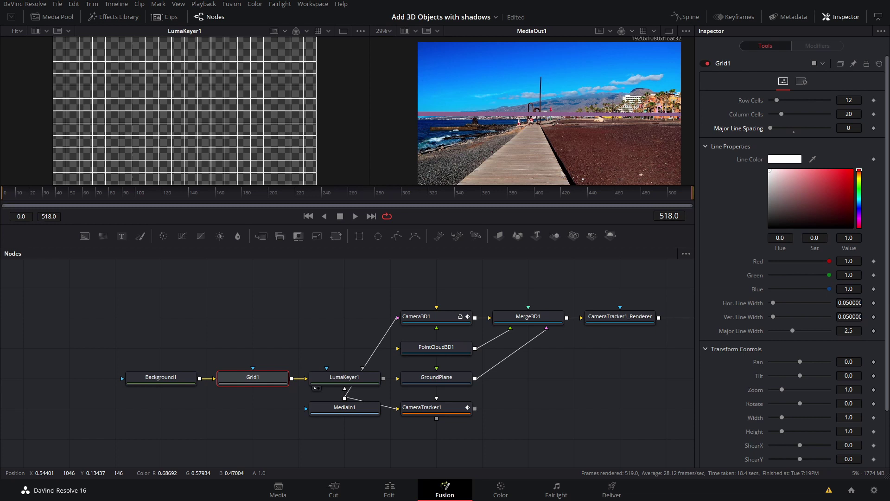
Step: Connect LumaKeyer1 to GroundPlane's material input and make the plane's diffuse colour white
{"action": "left_click_drag", "start_coordinate": [384, 379], "coordinate": [428, 381]}
{"action": "left_click", "coordinate": [427, 385]}
{"action": "left_click", "coordinate": [783, 81]}
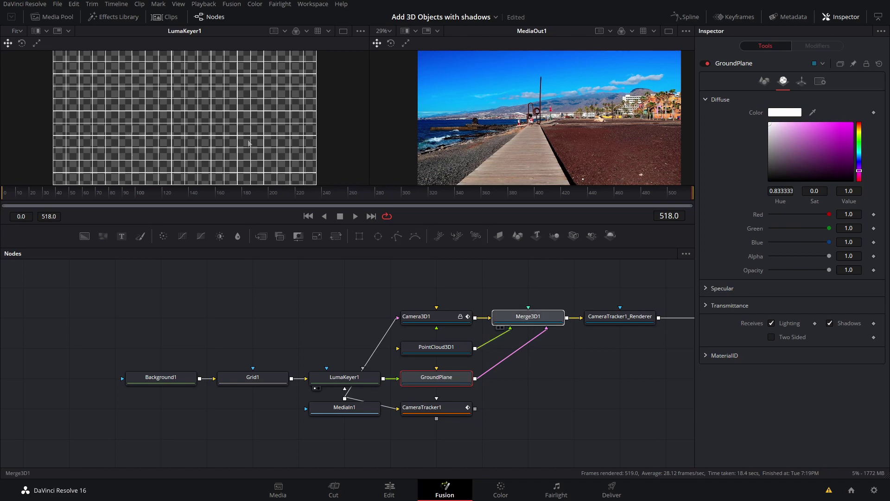
Step: Display Merge3D1 in the viewer showing LumaKeyer1 and lower the ground plane to about Y -0.35, onto the point cloud
{"action": "left_click_drag", "start_coordinate": [528, 317], "coordinate": [157, 138]}
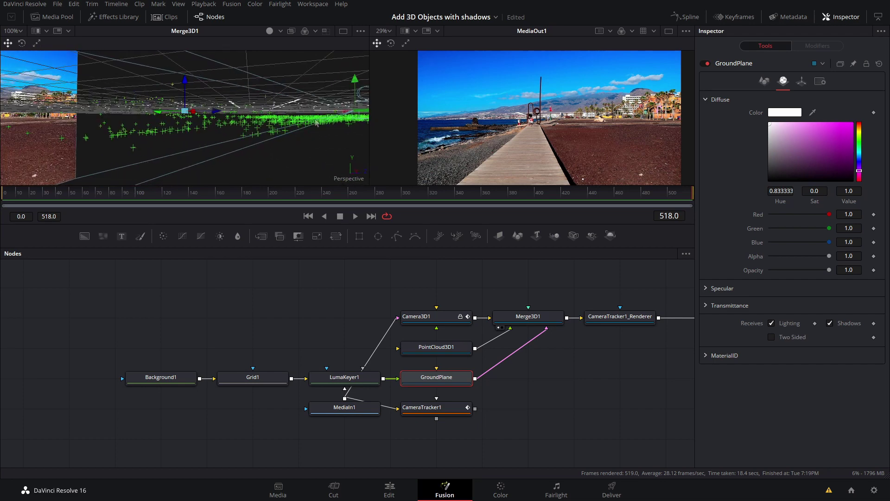
{"action": "left_click_drag", "start_coordinate": [186, 87], "coordinate": [186, 92]}
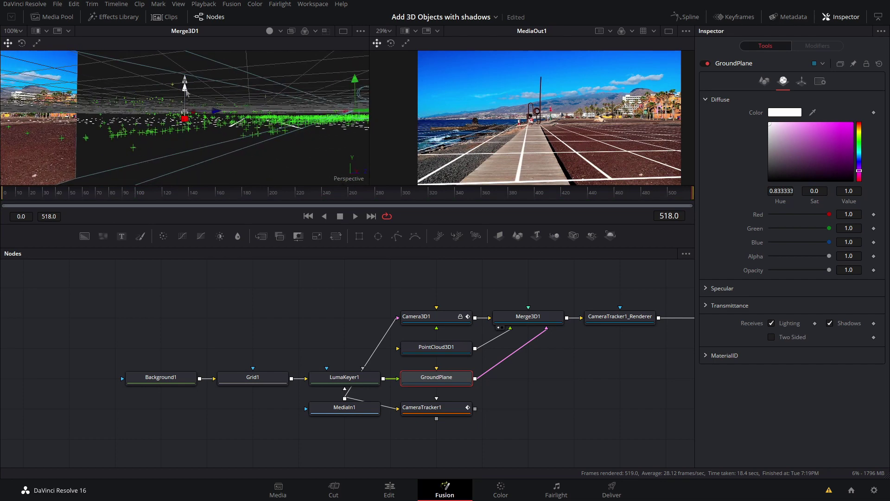
{"action": "left_click_drag", "start_coordinate": [181, 193], "coordinate": [657, 187]}
{"action": "mouse_move", "coordinate": [221, 131]}
{"action": "left_mouse_down"}
{"action": "mouse_move", "coordinate": [258, 154]}
{"action": "mouse_move", "coordinate": [233, 131]}
{"action": "left_mouse_up"}
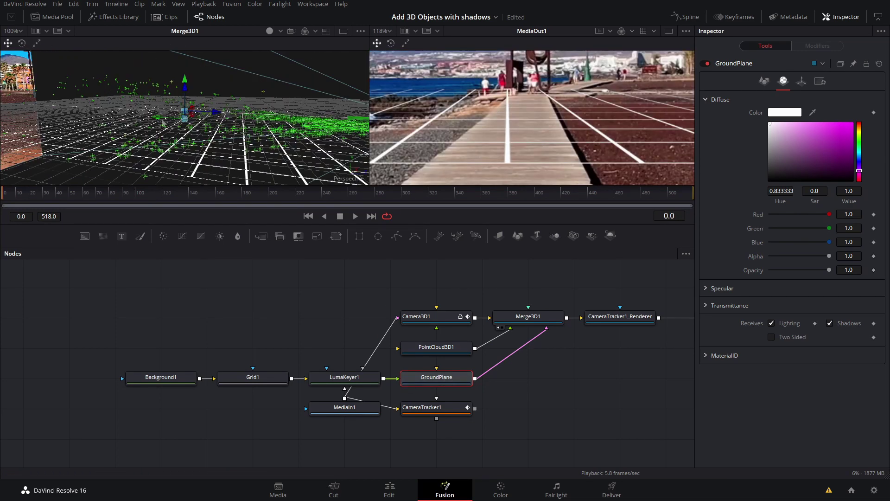
Step: Move the ground plane along Z to about 3.19 and scrub to frame 156 to check its fit
{"action": "left_click_drag", "start_coordinate": [166, 119], "coordinate": [239, 123]}
{"action": "scroll", "coordinate": [549, 126], "scroll_direction": "down", "scroll_amount": 6}
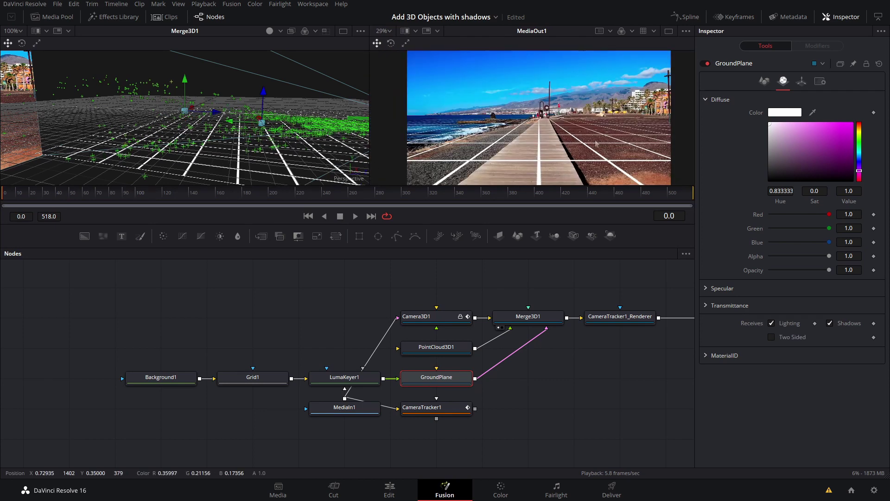
{"action": "left_click", "coordinate": [572, 193]}
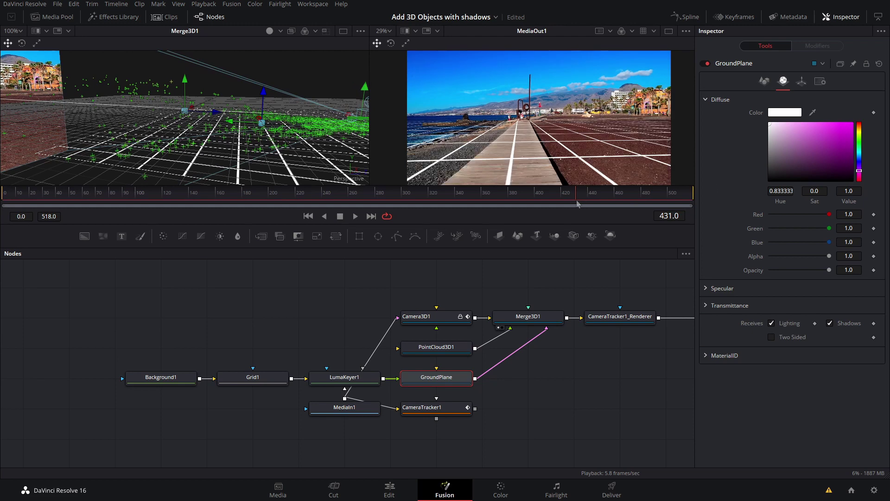
{"action": "left_click_drag", "start_coordinate": [570, 221], "coordinate": [213, 245]}
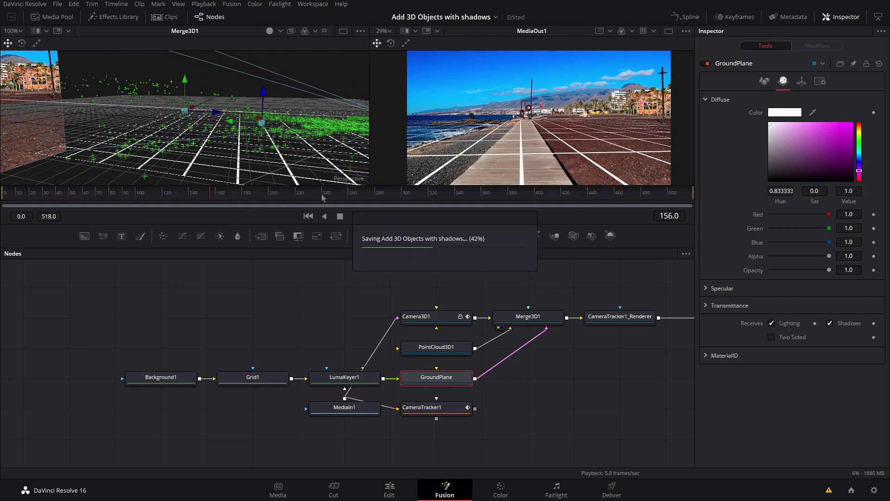
Step: Set the ground plane's Y rotation to -1.4 and save the project
{"action": "left_click", "coordinate": [803, 82]}
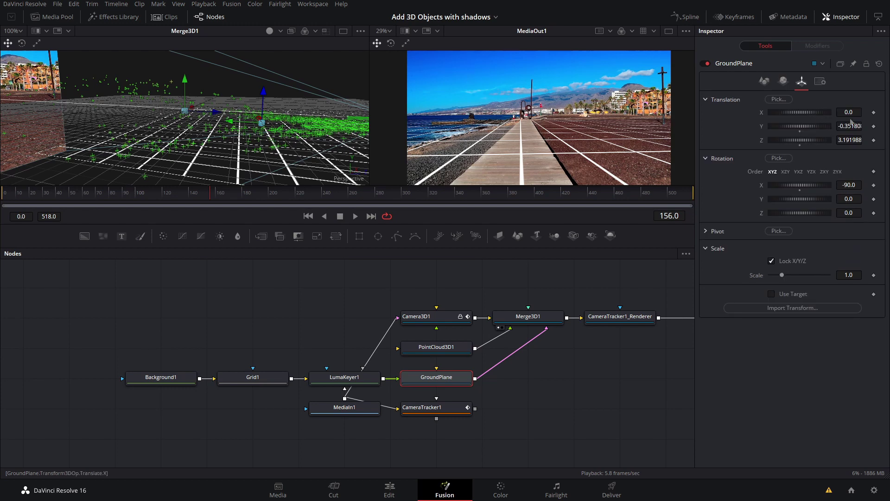
{"action": "left_click_drag", "start_coordinate": [801, 199], "coordinate": [792, 199]}
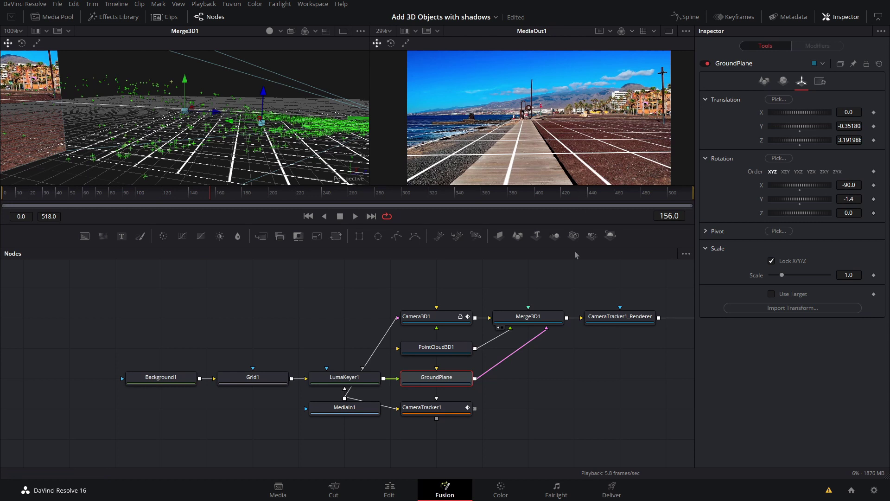
{"action": "key", "text": "ctrl+s"}
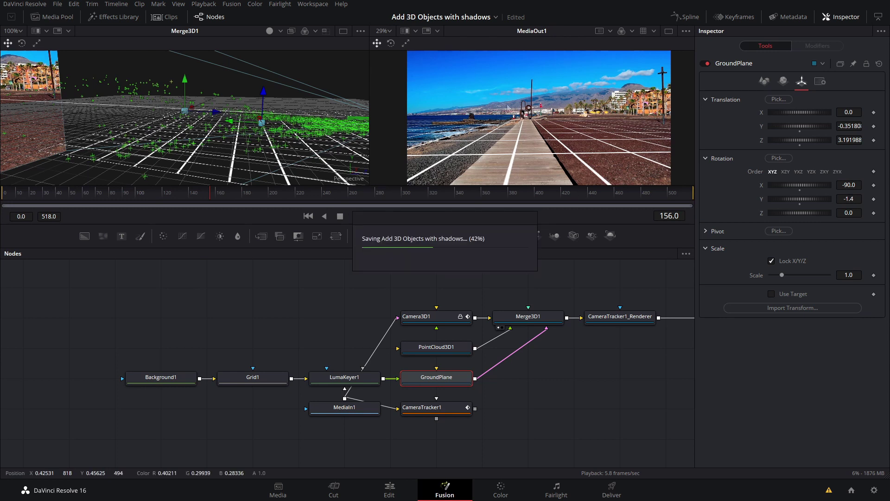
Step: Add a Text 3D node connected to Merge3D1 and enter SHADOW as its text
{"action": "left_click_drag", "start_coordinate": [551, 268], "coordinate": [473, 304]}
{"action": "left_click_drag", "start_coordinate": [536, 237], "coordinate": [469, 356]}
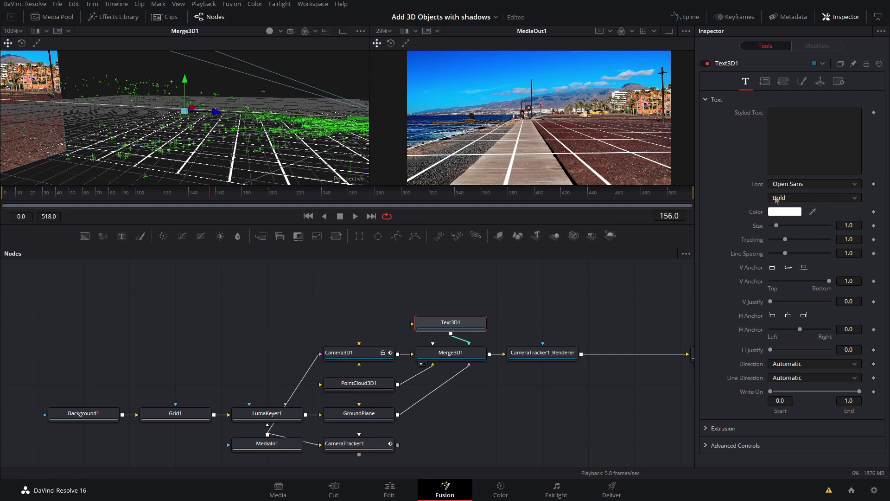
{"action": "left_click", "coordinate": [797, 153]}
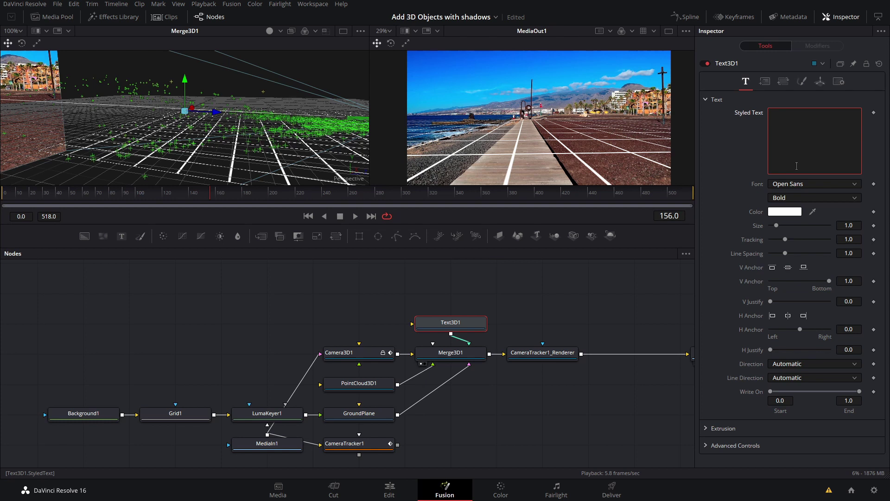
{"action": "type", "text": "SHADOW"}
Step: Set the 3D text's extrusion depth to 0.1323 and its size to 0.22
{"action": "left_click", "coordinate": [716, 427]}
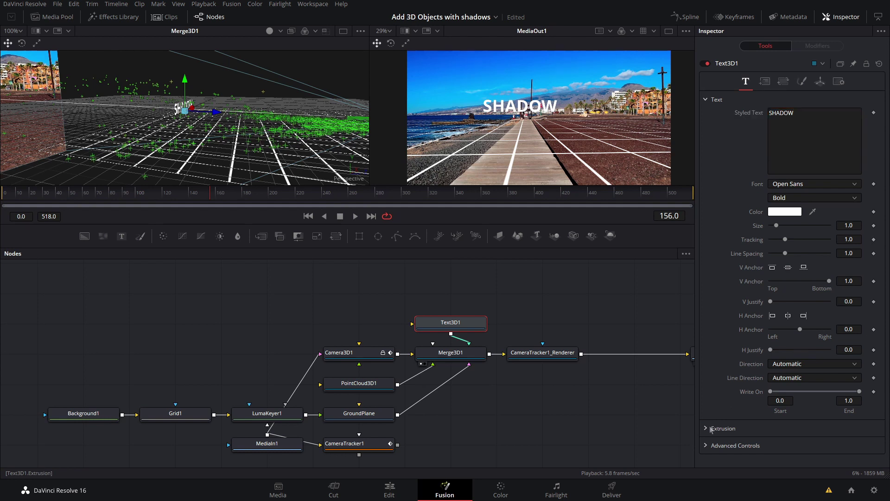
{"action": "left_click_drag", "start_coordinate": [771, 456], "coordinate": [806, 463]}
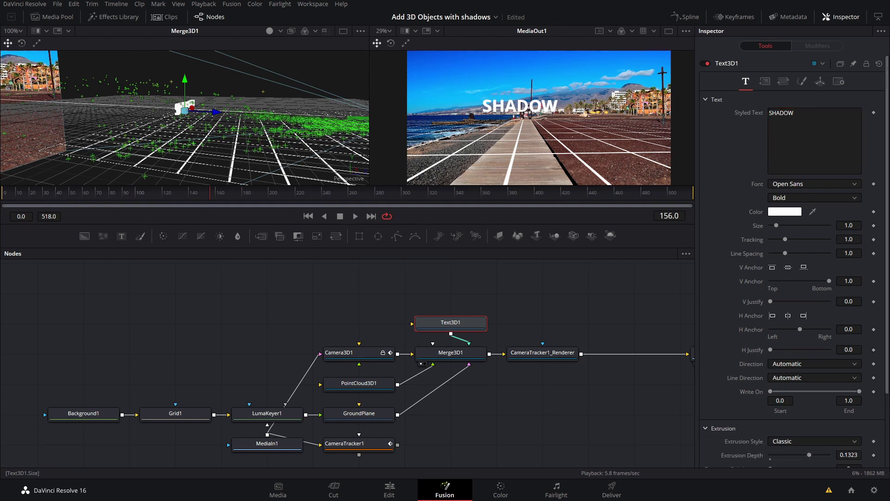
{"action": "left_click_drag", "start_coordinate": [776, 226], "coordinate": [769, 225]}
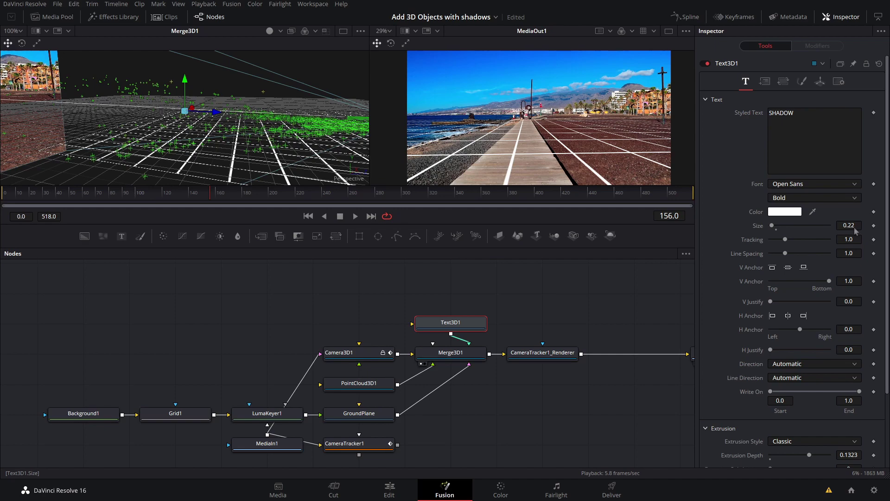
Step: Move the SHADOW text from the scene origin into the camera's view, out over the boardwalk, and save the project
{"action": "left_click_drag", "start_coordinate": [267, 115], "coordinate": [388, 139]}
{"action": "left_click_drag", "start_coordinate": [250, 131], "coordinate": [207, 135]}
{"action": "left_click_drag", "start_coordinate": [277, 103], "coordinate": [326, 84]}
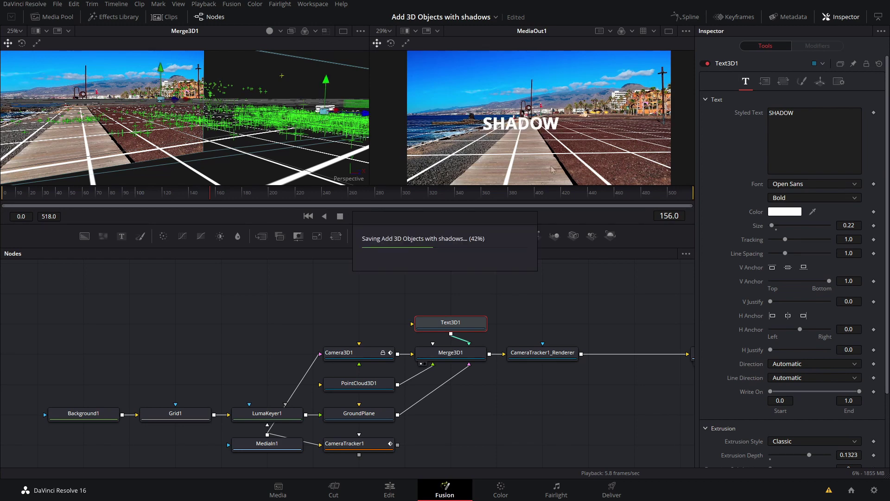
Step: Disconnect PointCloud3D1 from Merge3D1 and lower the SHADOW text towards the ground plane
{"action": "scroll", "coordinate": [391, 145], "scroll_direction": "up", "scroll_amount": 1}
{"action": "left_click_drag", "start_coordinate": [309, 151], "coordinate": [296, 146]}
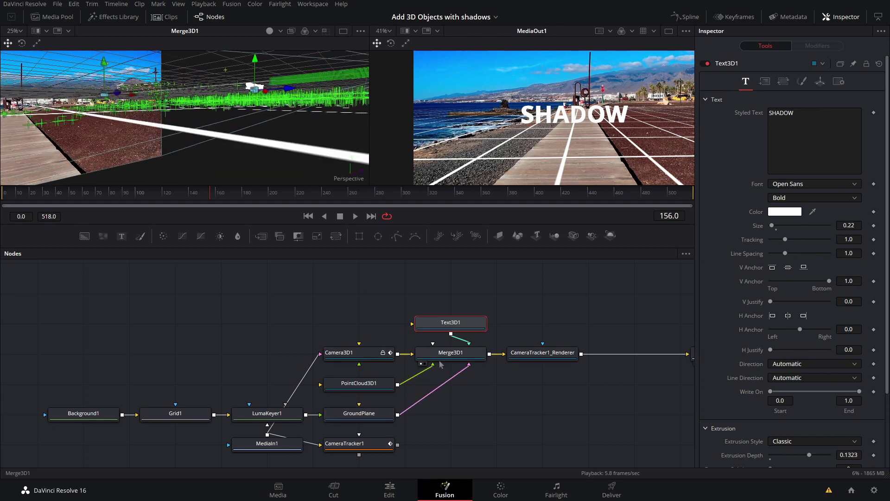
{"action": "left_click_drag", "start_coordinate": [439, 377], "coordinate": [438, 377]}
{"action": "left_click_drag", "start_coordinate": [239, 151], "coordinate": [293, 114]}
Step: Play the clip from frame 156 and examine up close how the text's base follows the ground plane
{"action": "key", "text": "space"}
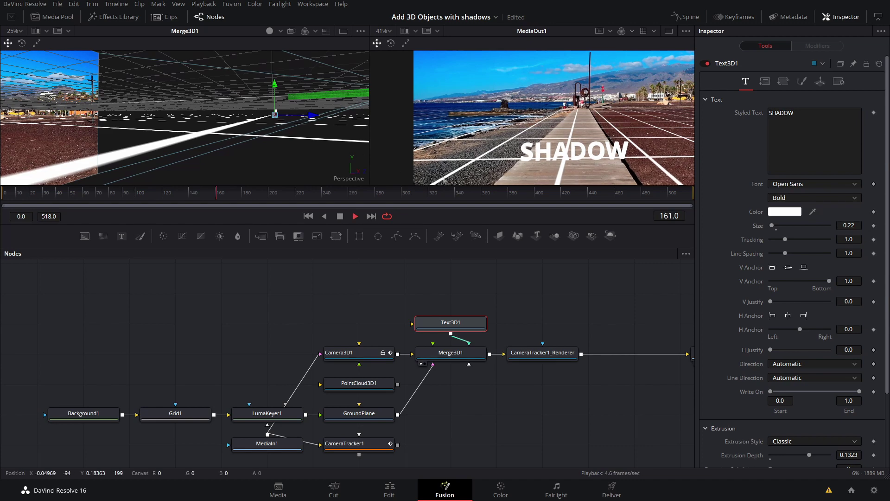
{"action": "scroll", "coordinate": [613, 166], "scroll_direction": "up", "scroll_amount": 4}
{"action": "scroll", "coordinate": [613, 162], "scroll_direction": "up", "scroll_amount": 4}
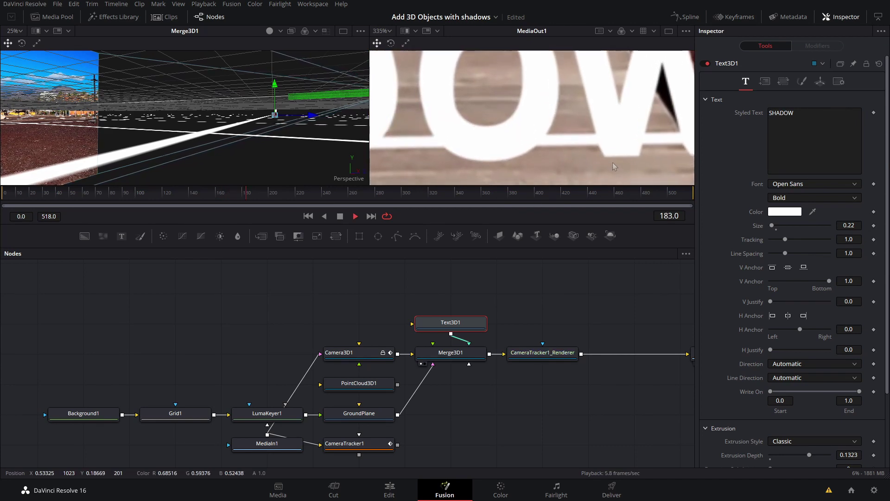
{"action": "key", "text": "space"}
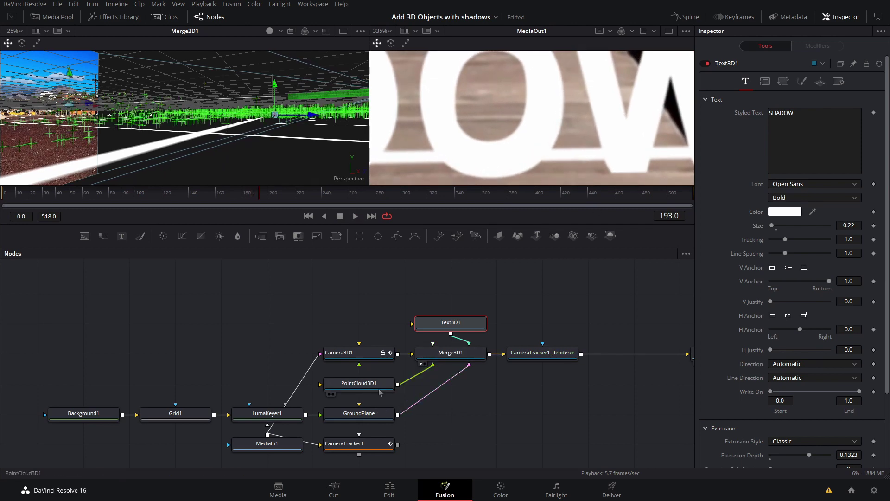
Step: Set the point cloud's style to Point and its size to 3.08
{"action": "scroll", "coordinate": [278, 118], "scroll_direction": "down", "scroll_amount": 3}
{"action": "scroll", "coordinate": [284, 116], "scroll_direction": "up", "scroll_amount": 4}
{"action": "left_click_drag", "start_coordinate": [283, 116], "coordinate": [278, 129]}
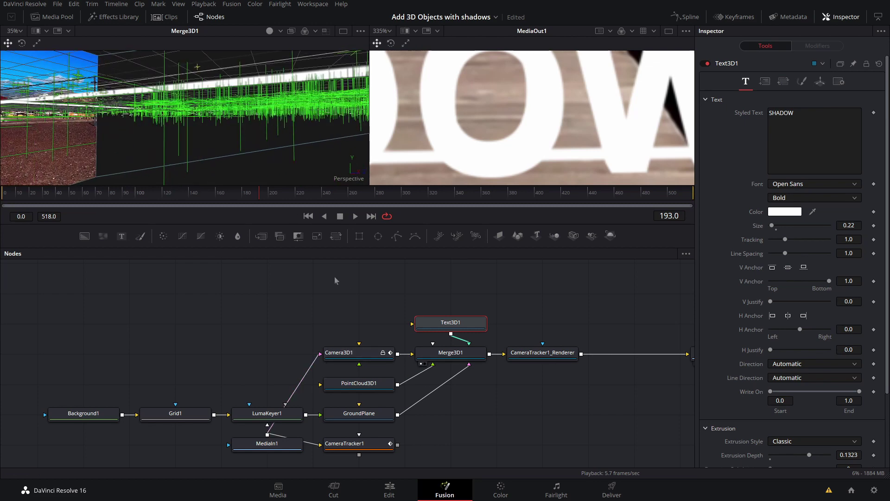
{"action": "left_click", "coordinate": [360, 386]}
{"action": "left_click", "coordinate": [798, 101]}
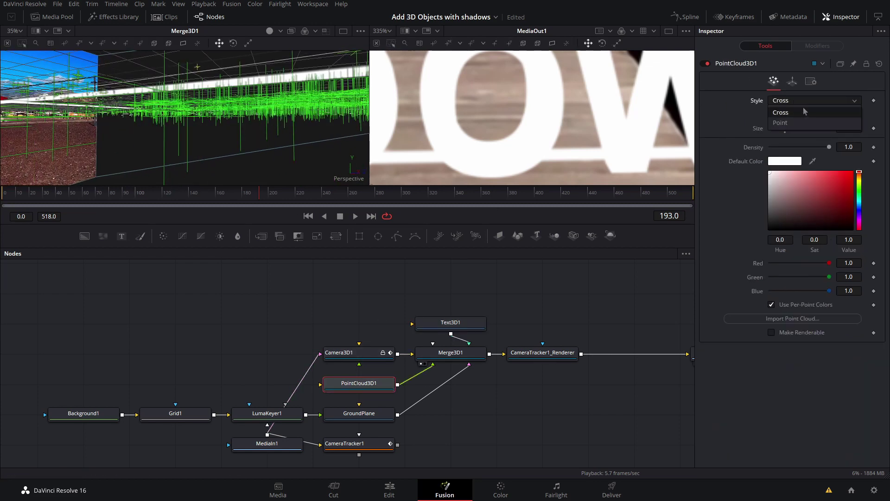
{"action": "left_click", "coordinate": [785, 118]}
{"action": "left_click_drag", "start_coordinate": [808, 116], "coordinate": [785, 134]}
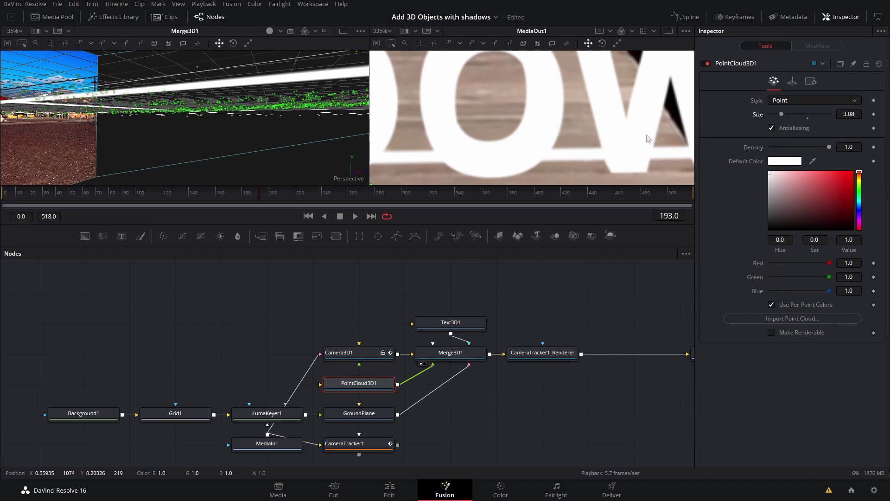
Step: Move the ground plane along Y to about -0.3104 to match the tracked ground points
{"action": "mouse_move", "coordinate": [320, 133]}
{"action": "left_mouse_down"}
{"action": "mouse_move", "coordinate": [334, 135]}
{"action": "mouse_move", "coordinate": [323, 134]}
{"action": "left_mouse_up"}
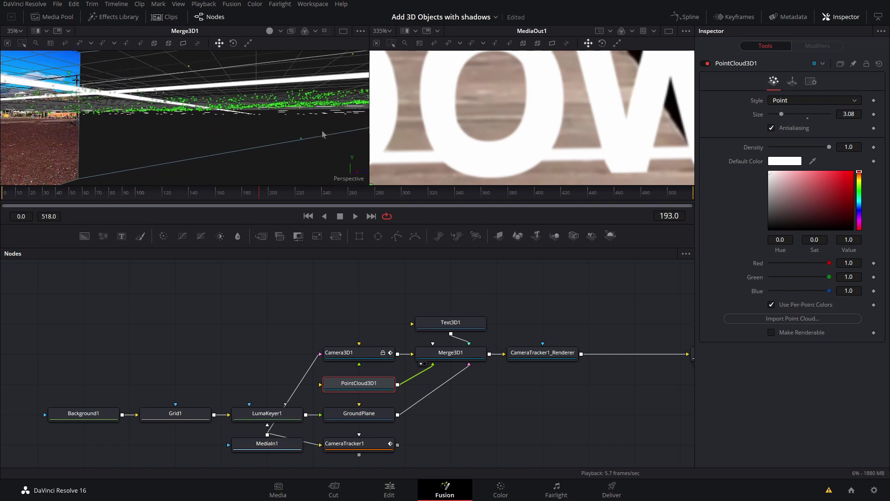
{"action": "left_click", "coordinate": [342, 411]}
{"action": "left_click_drag", "start_coordinate": [69, 87], "coordinate": [68, 84]}
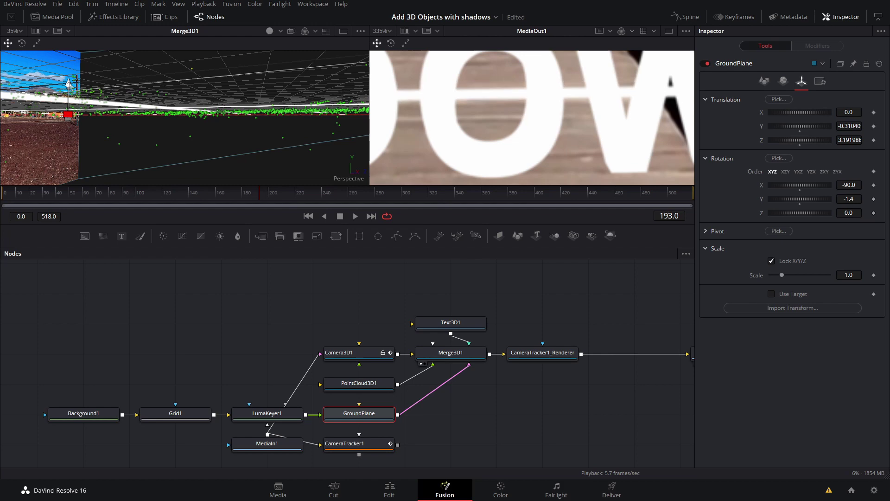
Step: Raise the SHADOW text onto the adjusted ground plane and check its placement while the clip plays
{"action": "left_click_drag", "start_coordinate": [129, 103], "coordinate": [199, 129]}
{"action": "left_click", "coordinate": [452, 320]}
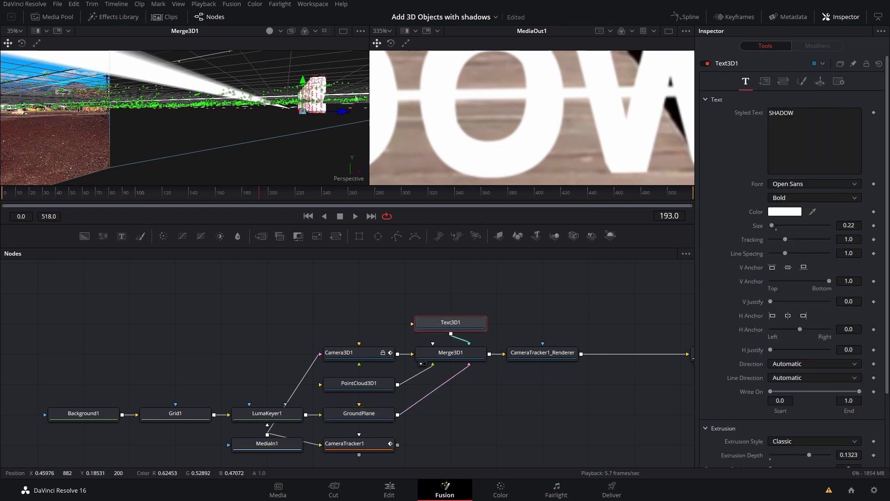
{"action": "left_click_drag", "start_coordinate": [303, 80], "coordinate": [303, 73]}
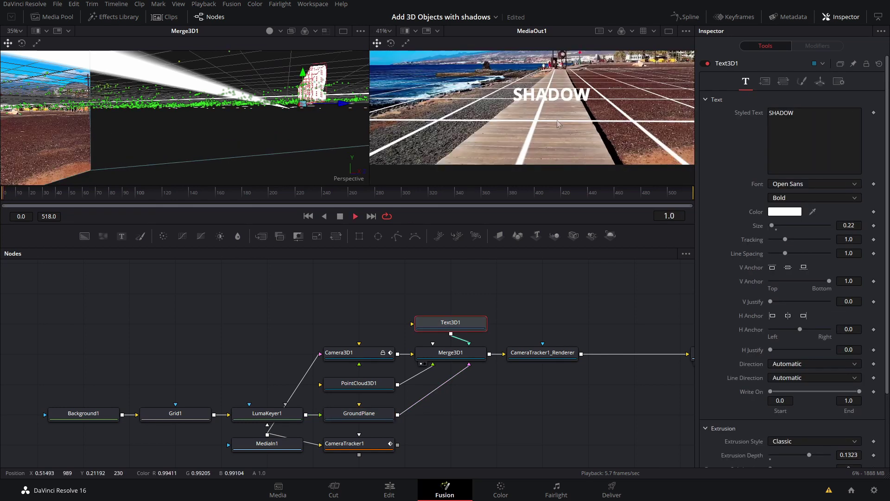
{"action": "scroll", "coordinate": [575, 108], "scroll_direction": "up", "scroll_amount": 3}
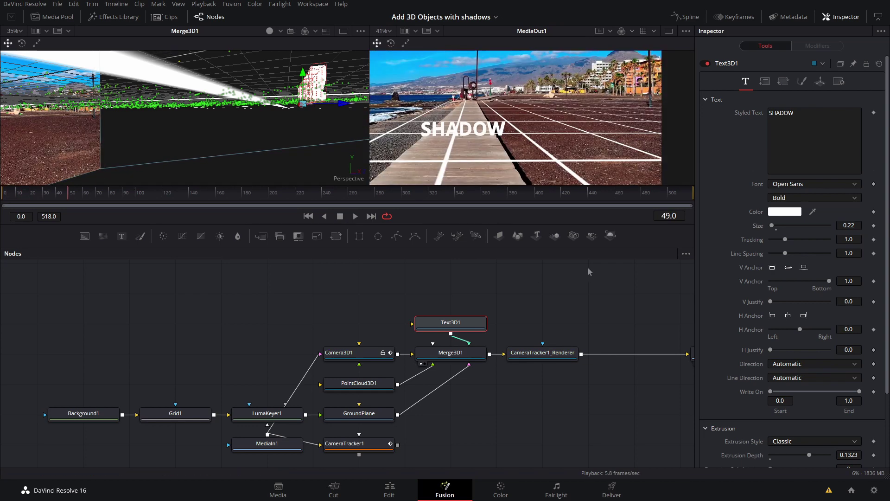
Step: Set the text size to 0.16 and shift the text along X to about -0.027 over the boardwalk
{"action": "left_click_drag", "start_coordinate": [771, 225], "coordinate": [772, 225]}
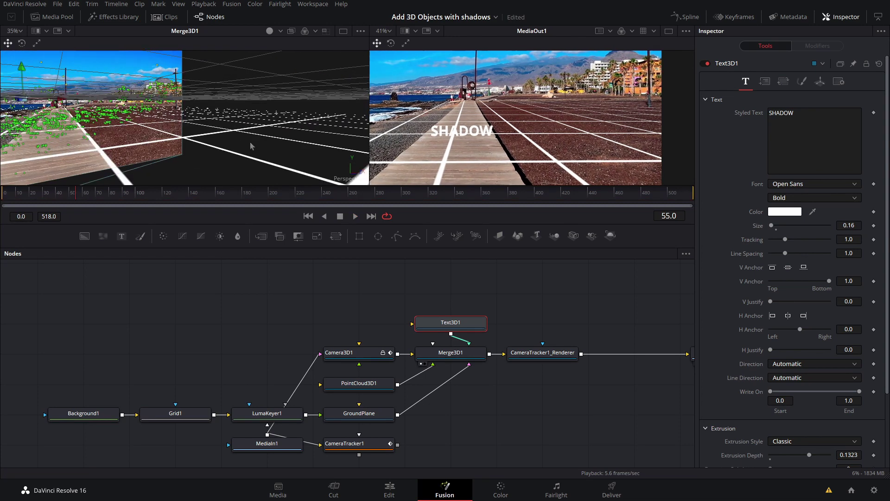
{"action": "scroll", "coordinate": [250, 142], "scroll_direction": "down", "scroll_amount": 4}
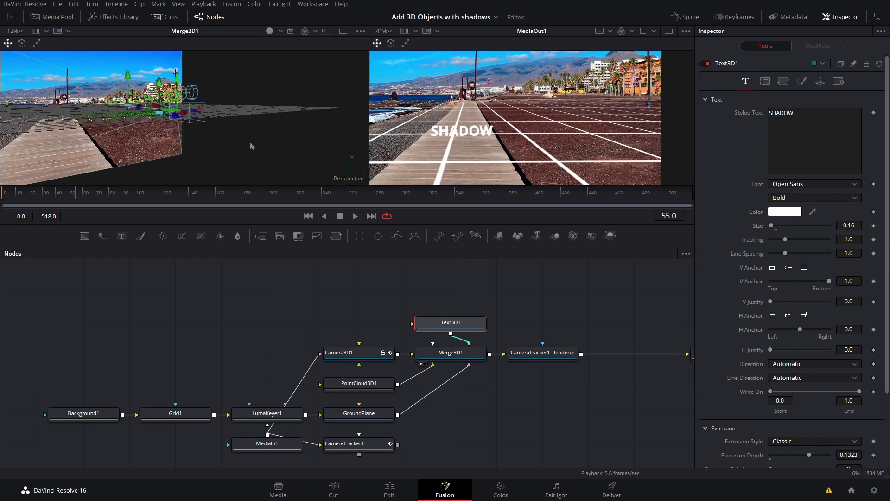
{"action": "left_click_drag", "start_coordinate": [249, 142], "coordinate": [295, 167]}
{"action": "scroll", "coordinate": [295, 167], "scroll_direction": "up", "scroll_amount": 4}
{"action": "left_click_drag", "start_coordinate": [229, 131], "coordinate": [203, 129]}
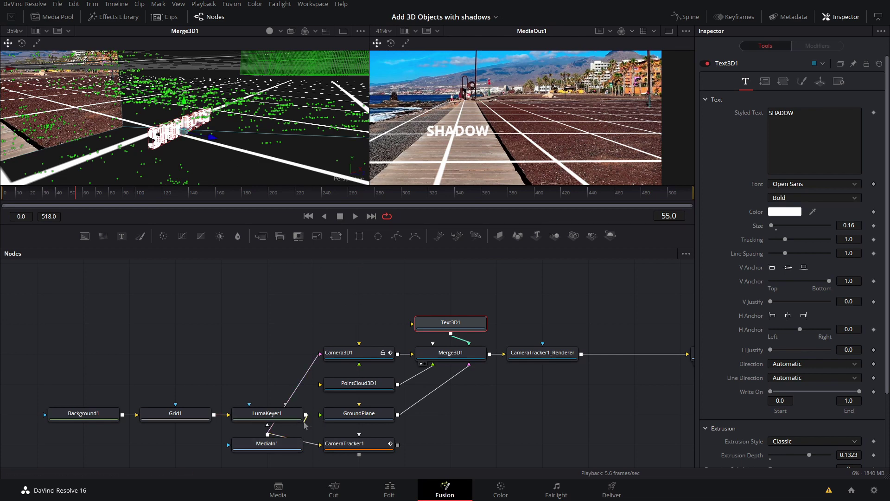
Step: Disconnect LumaKeyer1 from GroundPlane and move the Background1, Grid1 and LumaKeyer1 nodes aside
{"action": "left_click_drag", "start_coordinate": [305, 424], "coordinate": [302, 426]}
{"action": "left_click_drag", "start_coordinate": [101, 375], "coordinate": [159, 385]}
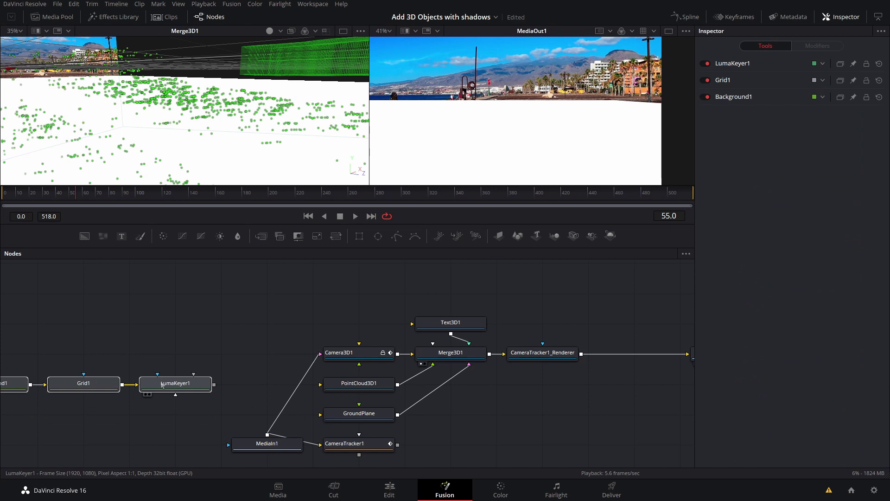
Step: Enable Lighting and Shadows in CameraTracker1_Renderer and save the project
{"action": "left_click", "coordinate": [531, 352]}
{"action": "left_click", "coordinate": [771, 261]}
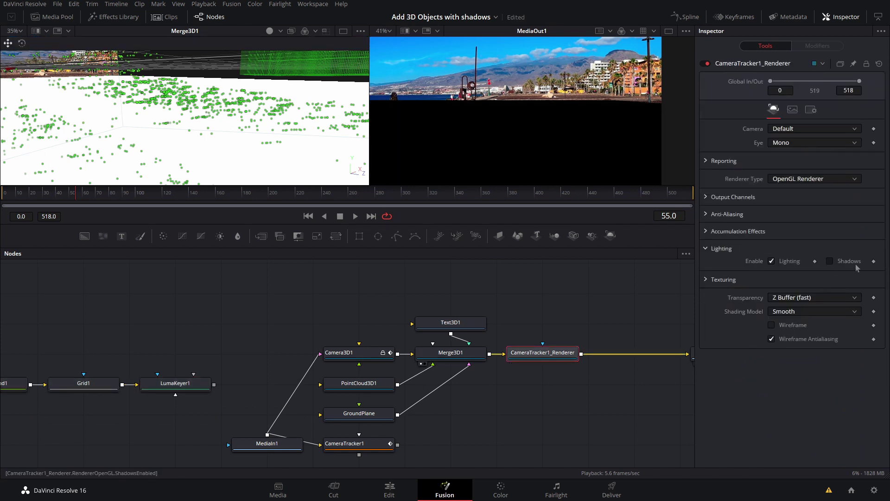
{"action": "key", "text": "ctrl+s"}
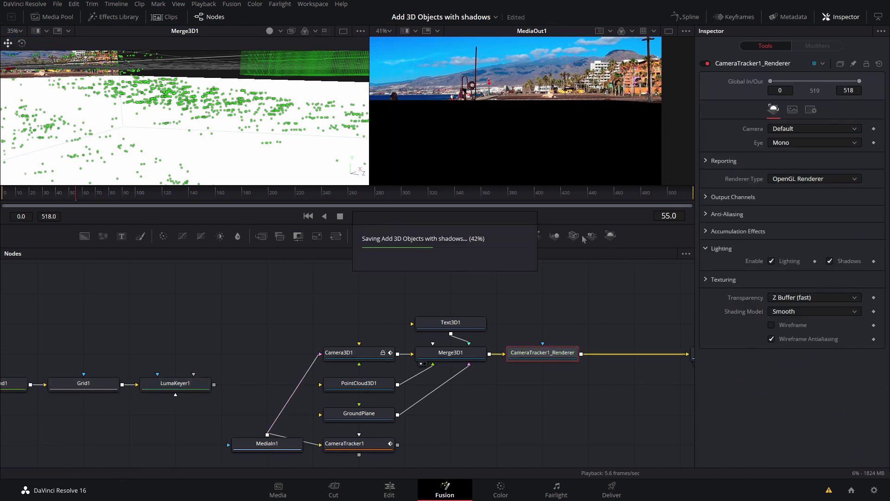
Step: Add a Spot Light node, connect it to Merge3D1 and make room by shifting the renderer node
{"action": "left_click_drag", "start_coordinate": [597, 239], "coordinate": [514, 413]}
{"action": "left_click_drag", "start_coordinate": [553, 353], "coordinate": [599, 355]}
{"action": "left_click_drag", "start_coordinate": [536, 415], "coordinate": [456, 355]}
{"action": "left_click", "coordinate": [487, 415]}
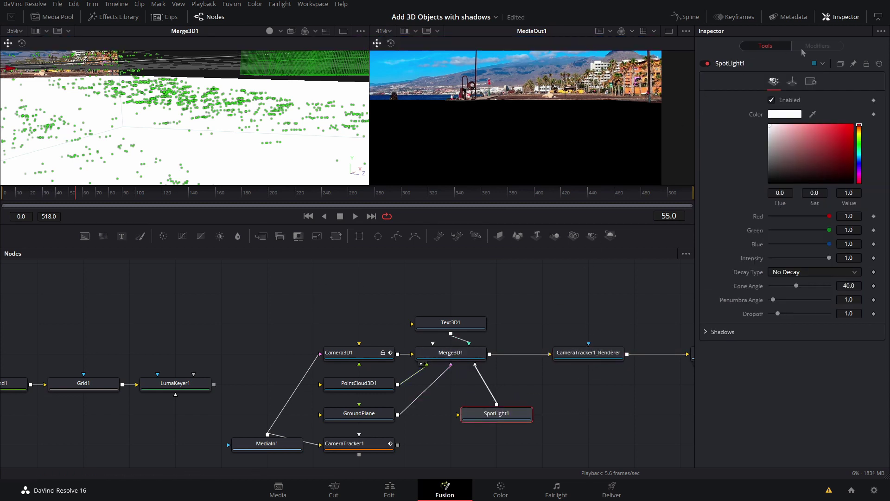
Step: Enable Use Target for the spot light and set the target's Z to 4.78
{"action": "left_click", "coordinate": [792, 82]}
{"action": "left_click", "coordinate": [777, 258]}
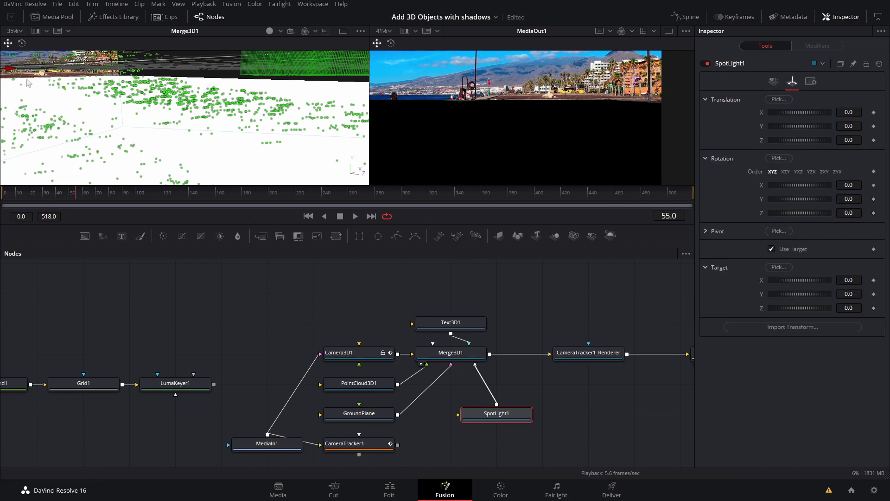
{"action": "scroll", "coordinate": [122, 136], "scroll_direction": "down", "scroll_amount": 5}
{"action": "left_click_drag", "start_coordinate": [131, 134], "coordinate": [211, 147]}
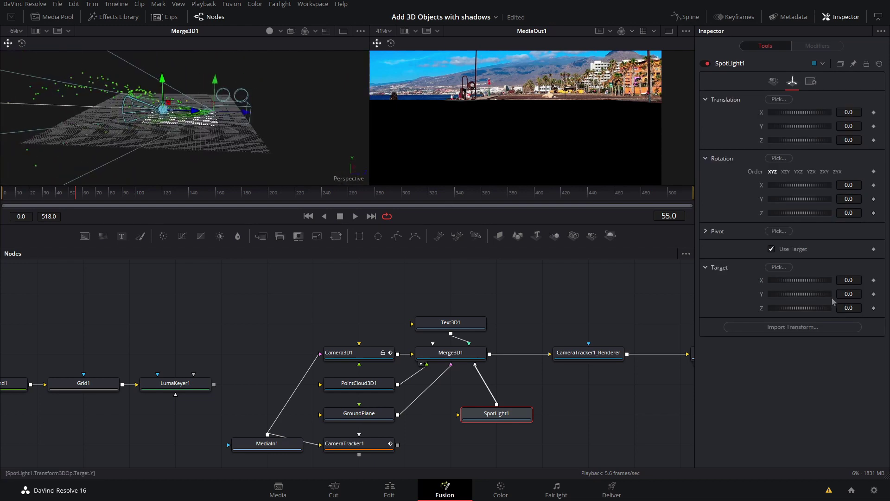
{"action": "left_click_drag", "start_coordinate": [790, 310], "coordinate": [793, 311]}
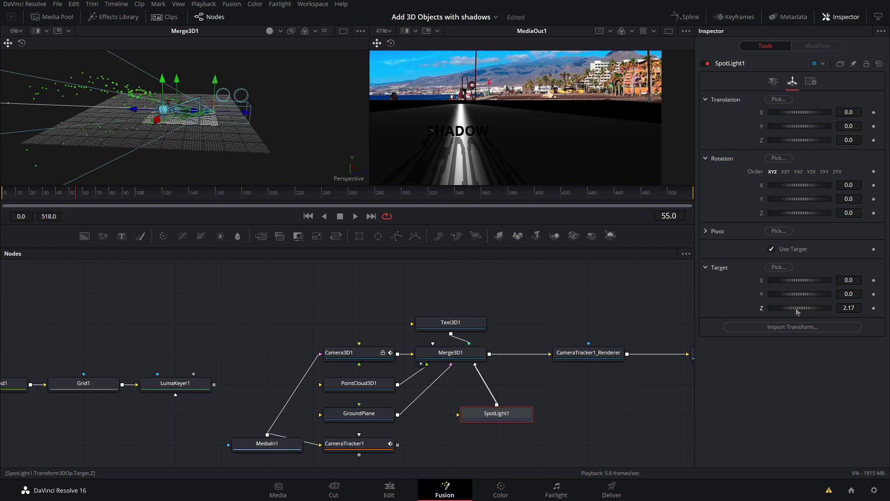
Step: Turn on lighting in the 3D options of the Merge3D1 viewer
{"action": "scroll", "coordinate": [263, 161], "scroll_direction": "up", "scroll_amount": 8}
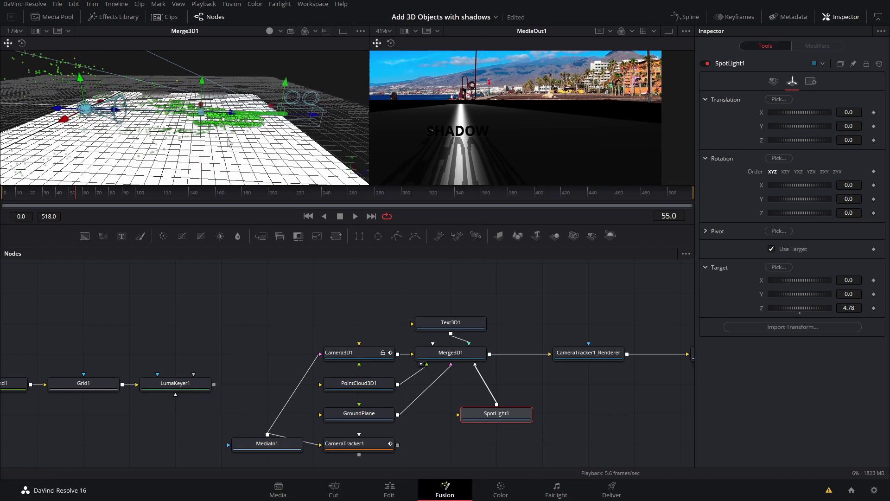
{"action": "left_click_drag", "start_coordinate": [278, 140], "coordinate": [254, 131]}
{"action": "scroll", "coordinate": [203, 94], "scroll_direction": "down", "scroll_amount": 5}
{"action": "left_click_drag", "start_coordinate": [200, 139], "coordinate": [209, 142]}
{"action": "right_click", "coordinate": [209, 142]}
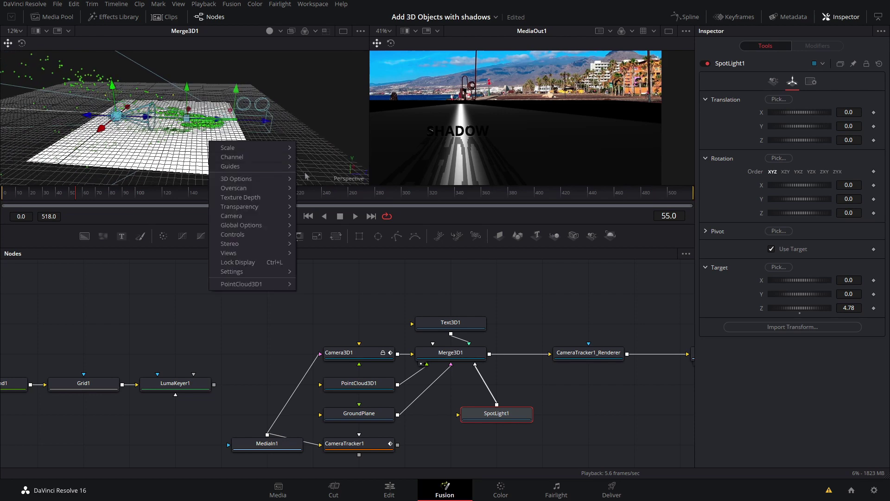
{"action": "mouse_move", "coordinate": [251, 178]}
{"action": "left_click", "coordinate": [326, 223]}
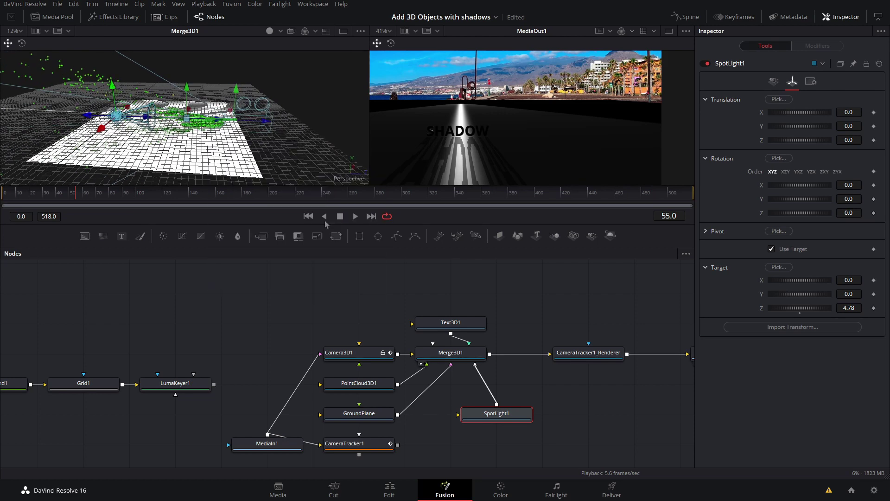
Step: Move the spot light's target to the SHADOW text, at about Y -0.279 and Z 5.784
{"action": "scroll", "coordinate": [260, 121], "scroll_direction": "up", "scroll_amount": 4}
{"action": "left_click_drag", "start_coordinate": [259, 121], "coordinate": [218, 116]}
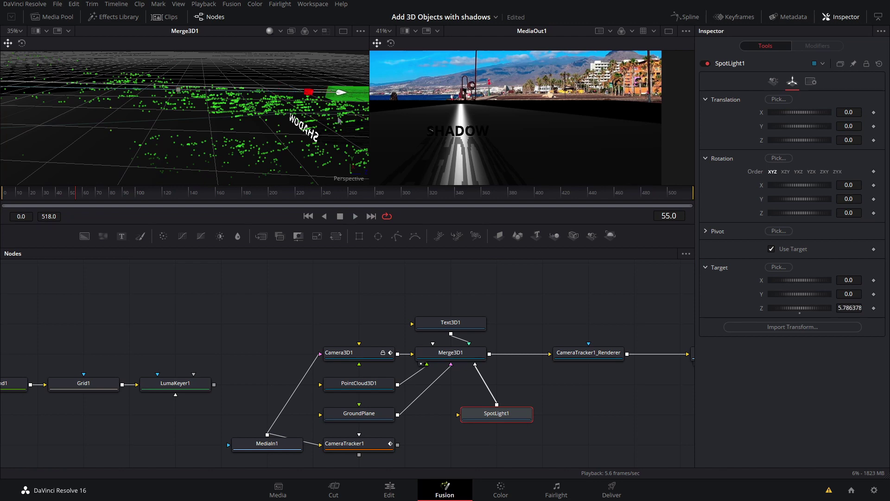
{"action": "left_click_drag", "start_coordinate": [314, 70], "coordinate": [250, 115]}
Step: Move the spot light above and behind the text, to about X -4.54, Y 5.81 and Z -5.42
{"action": "scroll", "coordinate": [249, 114], "scroll_direction": "down", "scroll_amount": 10}
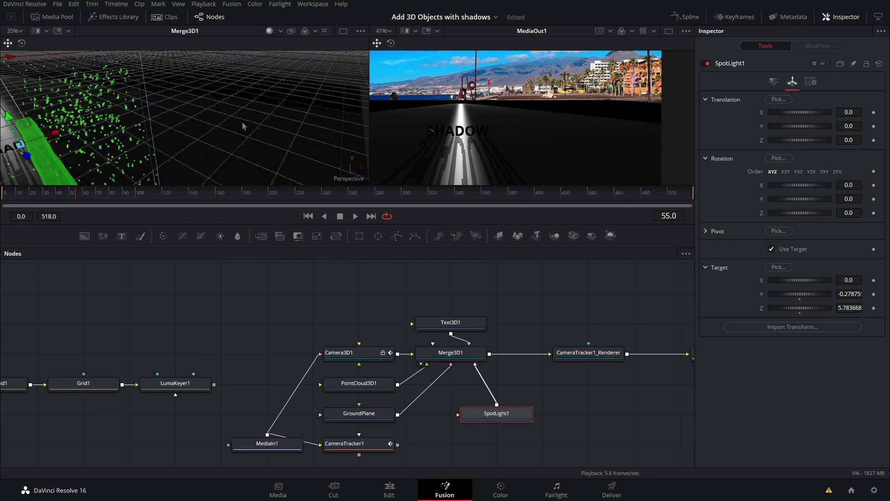
{"action": "left_click_drag", "start_coordinate": [254, 122], "coordinate": [83, 122]}
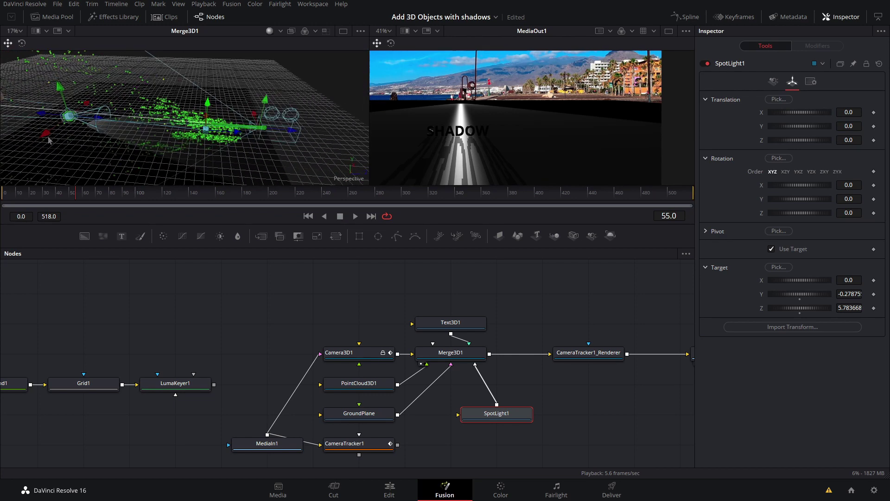
{"action": "left_click_drag", "start_coordinate": [41, 152], "coordinate": [5, 180]}
{"action": "scroll", "coordinate": [80, 162], "scroll_direction": "down", "scroll_amount": 8}
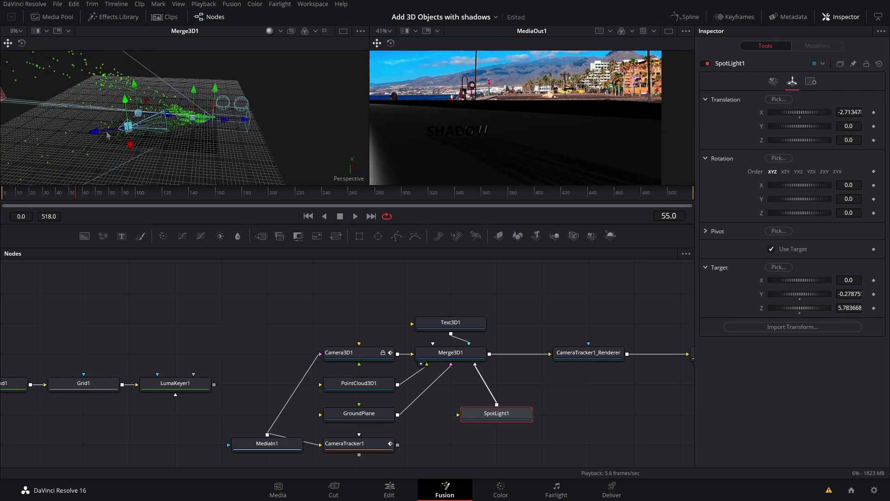
{"action": "left_click_drag", "start_coordinate": [158, 118], "coordinate": [197, 147]}
{"action": "left_click_drag", "start_coordinate": [145, 163], "coordinate": [78, 95]}
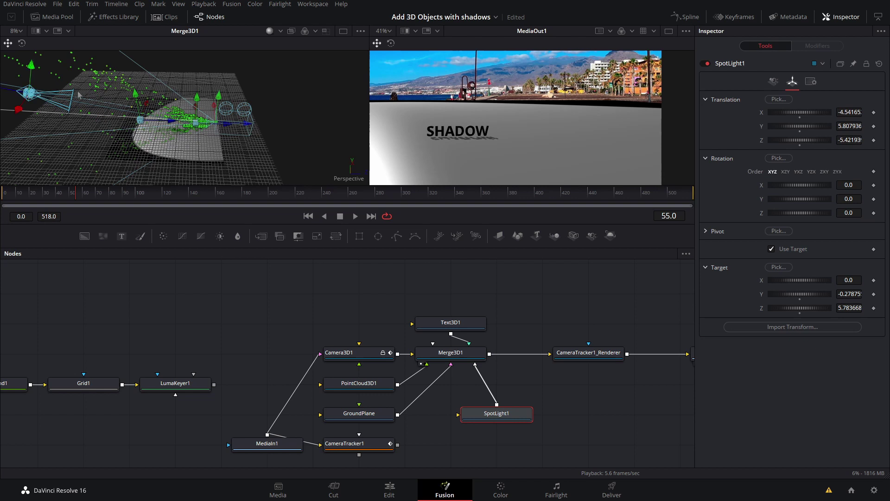
Step: Lower the SHADOW text along Y to about -0.3139 so its base meets its shadow
{"action": "scroll", "coordinate": [449, 133], "scroll_direction": "up", "scroll_amount": 6}
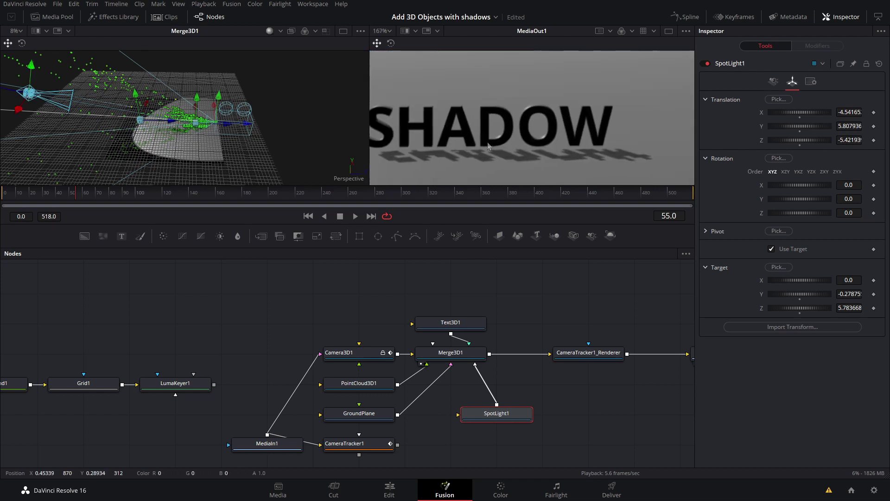
{"action": "left_click", "coordinate": [442, 324]}
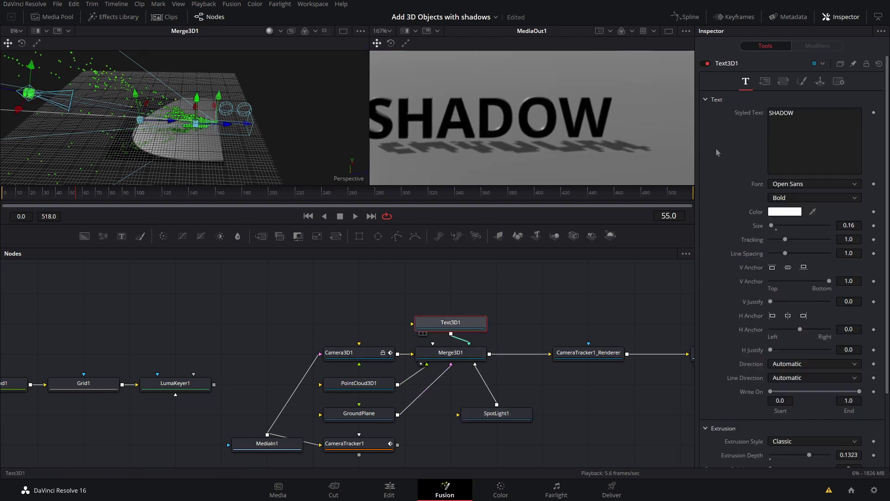
{"action": "left_click", "coordinate": [820, 82]}
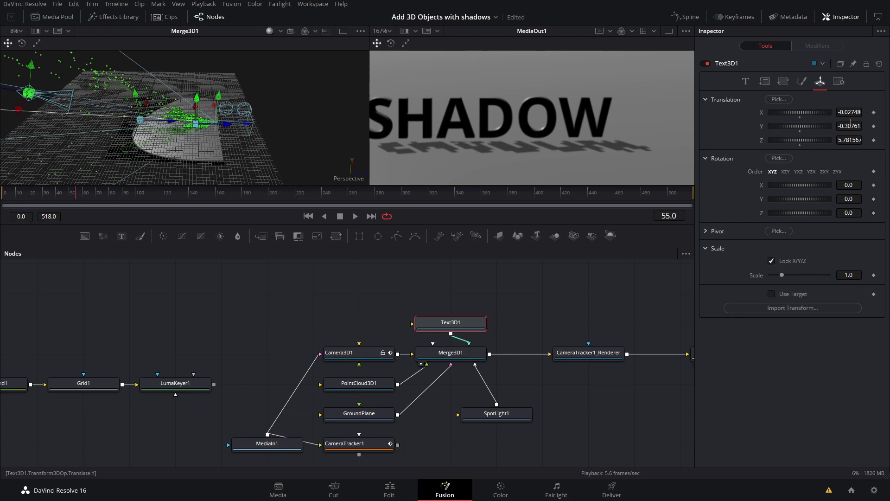
{"action": "left_click_drag", "start_coordinate": [800, 126], "coordinate": [781, 127]}
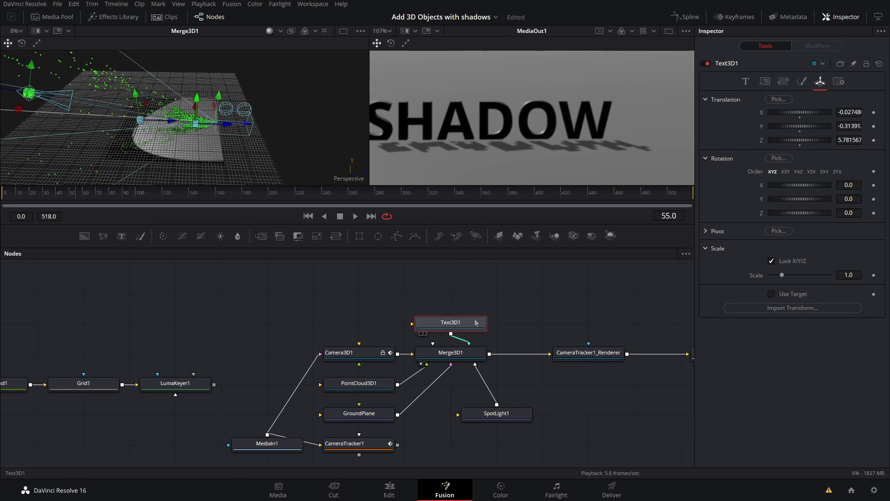
Step: Move the spot light along its Z axis closer to the SHADOW text and save the project
{"action": "left_click_drag", "start_coordinate": [8, 91], "coordinate": [99, 103]}
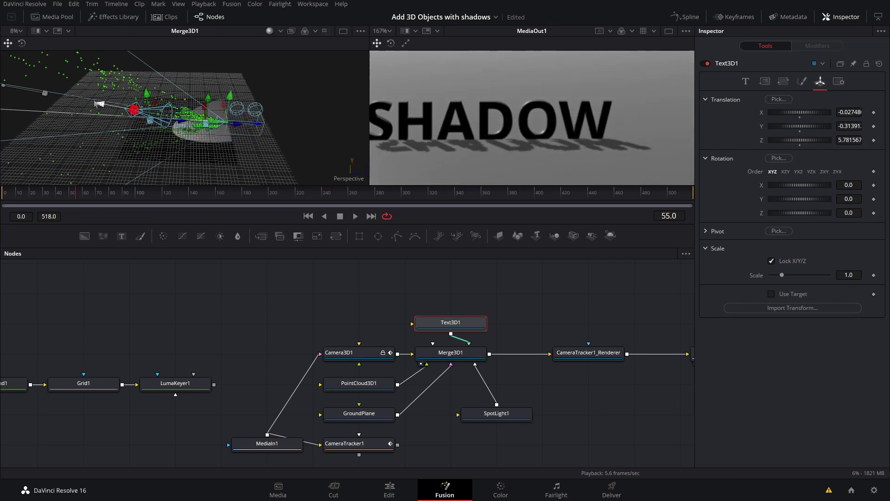
{"action": "key", "text": "ctrl+s"}
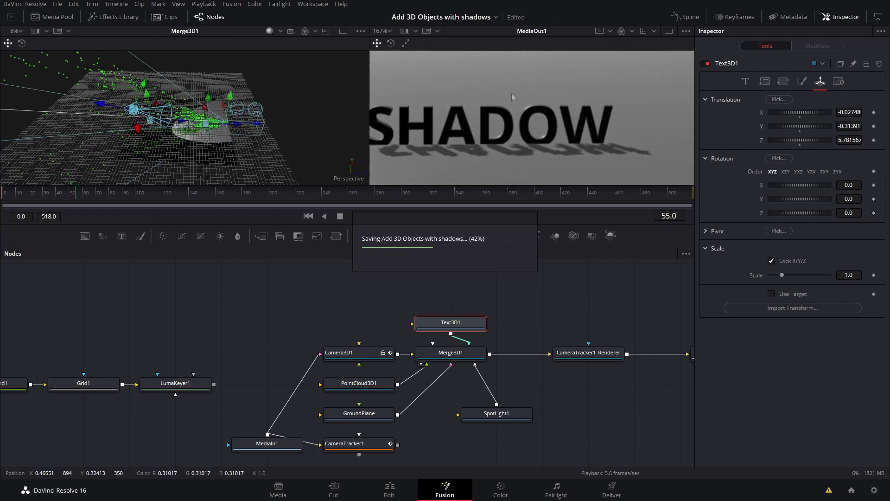
{"action": "scroll", "coordinate": [493, 102], "scroll_direction": "down", "scroll_amount": 1}
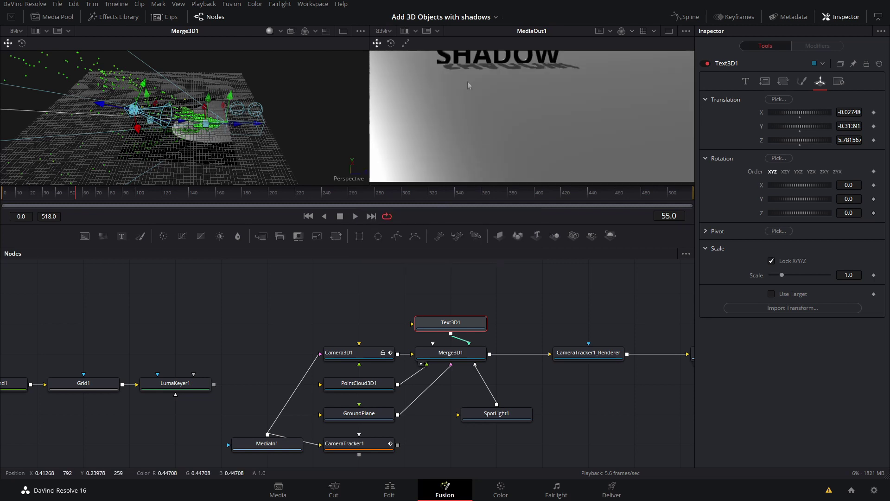
{"action": "left_click_drag", "start_coordinate": [468, 83], "coordinate": [399, 123]}
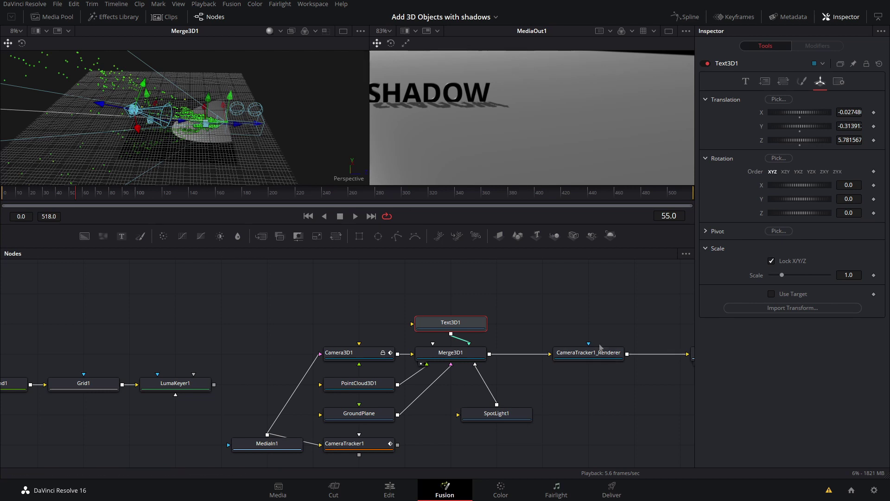
Step: Disconnect MediaIn1 from Camera3D1 and move CameraTracker1 over to the grid nodes
{"action": "left_click_drag", "start_coordinate": [628, 349], "coordinate": [509, 325]}
{"action": "left_click_drag", "start_coordinate": [510, 360], "coordinate": [565, 327]}
{"action": "scroll", "coordinate": [496, 334], "scroll_direction": "down", "scroll_amount": 5}
{"action": "scroll", "coordinate": [496, 336], "scroll_direction": "up", "scroll_amount": 5}
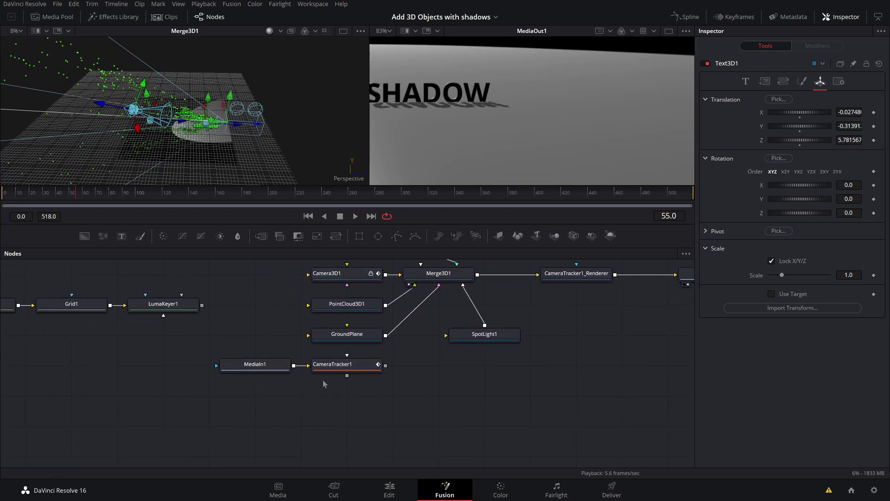
{"action": "left_click_drag", "start_coordinate": [336, 372], "coordinate": [21, 342]}
Step: Composite the CameraTracker1_Renderer output over MediaIn1 with a Merge node that feeds MediaOut1
{"action": "left_click_drag", "start_coordinate": [275, 369], "coordinate": [417, 436]}
{"action": "left_click_drag", "start_coordinate": [505, 413], "coordinate": [452, 273]}
{"action": "left_click_drag", "start_coordinate": [552, 270], "coordinate": [597, 422]}
{"action": "left_click", "coordinate": [426, 421]}
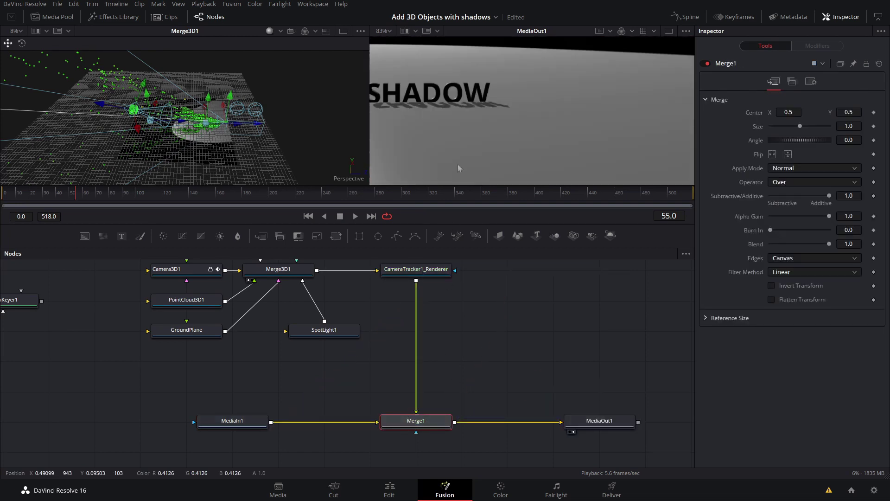
{"action": "left_click_drag", "start_coordinate": [446, 379], "coordinate": [668, 377]}
{"action": "scroll", "coordinate": [449, 314], "scroll_direction": "down", "scroll_amount": 4}
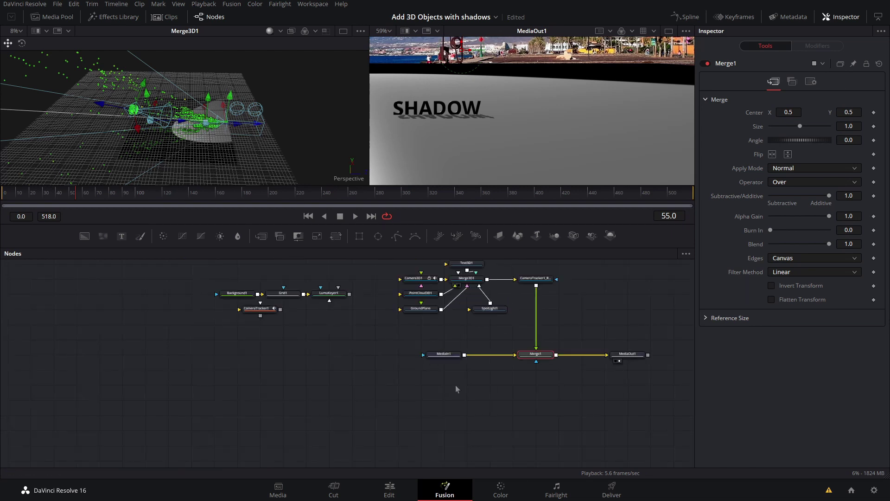
Step: Tidy the node graph by moving the grid and tracker nodes and MediaIn1 farther from the 3D scene, and save the project
{"action": "left_click_drag", "start_coordinate": [357, 338], "coordinate": [205, 281]}
{"action": "left_click_drag", "start_coordinate": [313, 295], "coordinate": [152, 266]}
{"action": "left_click_drag", "start_coordinate": [458, 375], "coordinate": [136, 376]}
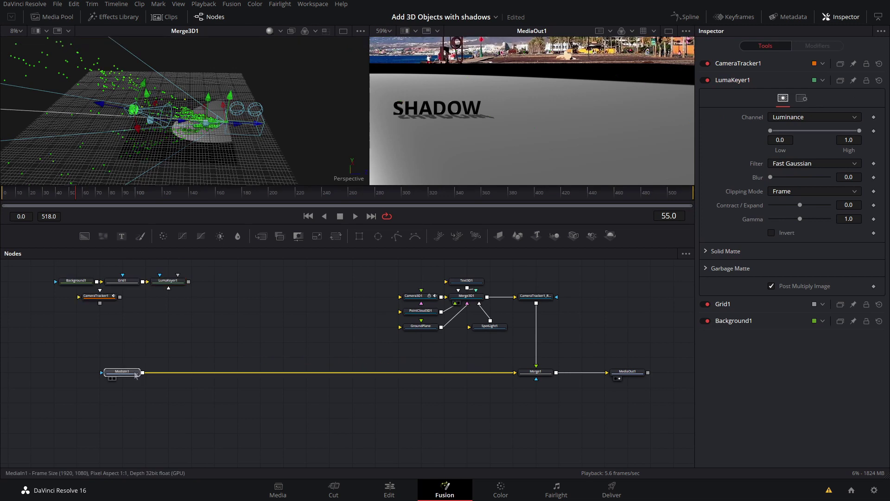
{"action": "left_click", "coordinate": [275, 347]}
{"action": "key", "text": "ctrl+s"}
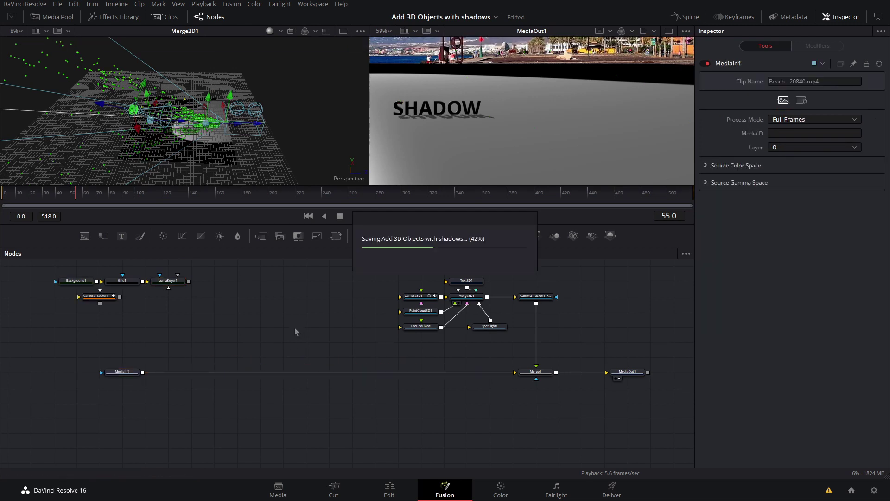
Step: Duplicate CameraTracker1_Renderer and merge the copy over MediaIn1, ahead of Merge1
{"action": "left_click", "coordinate": [534, 295]}
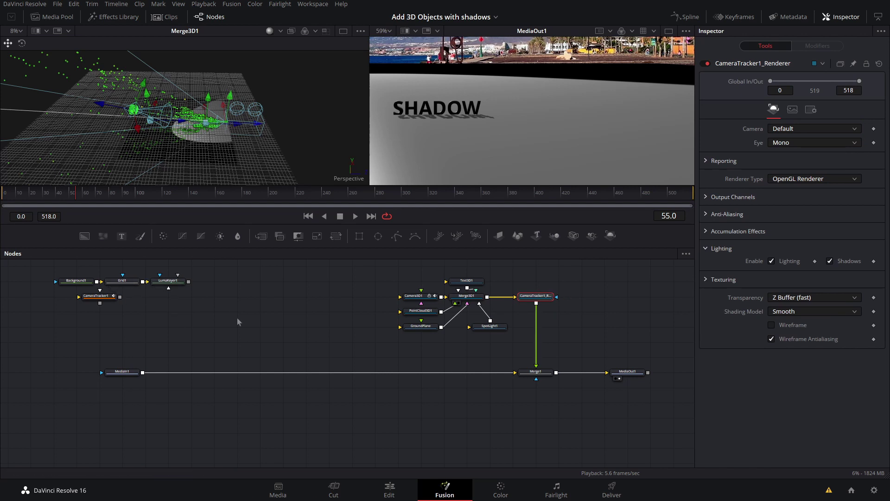
{"action": "key", "text": "ctrl+v"}
{"action": "left_click_drag", "start_coordinate": [238, 310], "coordinate": [143, 372]}
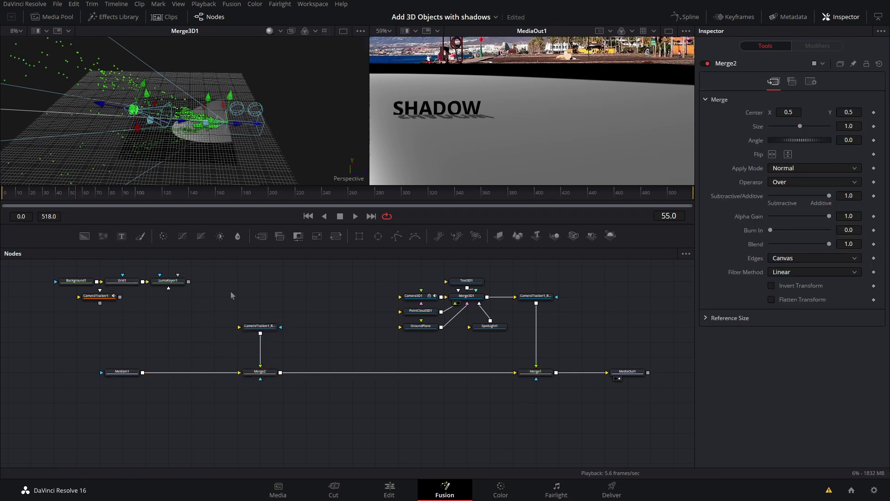
Step: Set the copied renderer's Renderer Type to Software Renderer
{"action": "left_click", "coordinate": [259, 326]}
{"action": "left_click", "coordinate": [800, 181]}
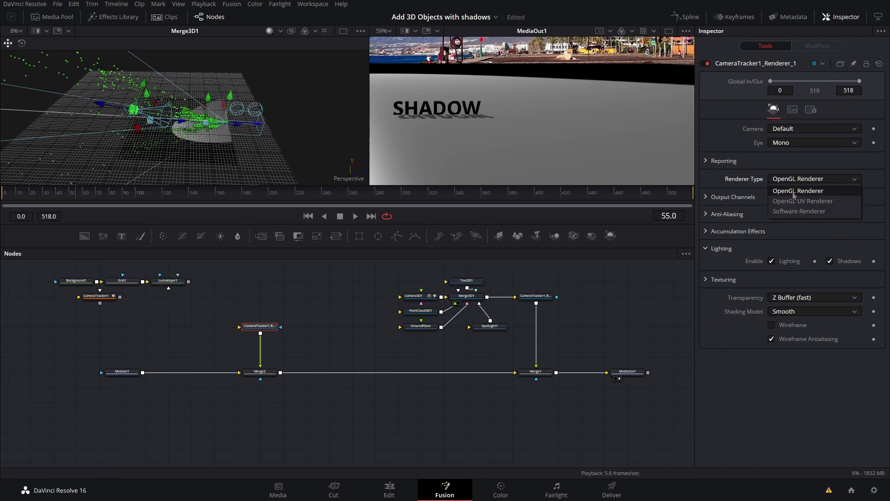
{"action": "left_click", "coordinate": [798, 215]}
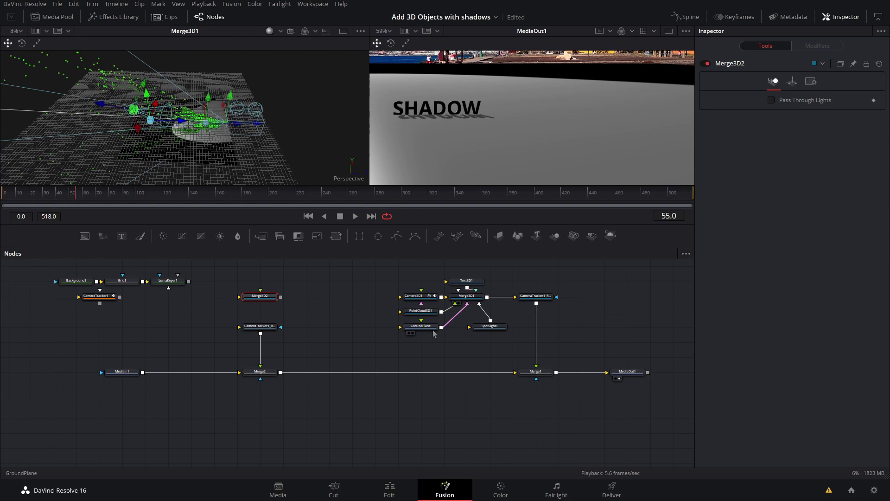
Step: Feed GroundPlane, Text3D1, Camera3D1 and SpotLight1 into Merge3D2, and connect it to the copied renderer for viewing
{"action": "left_click_drag", "start_coordinate": [441, 327], "coordinate": [263, 301]}
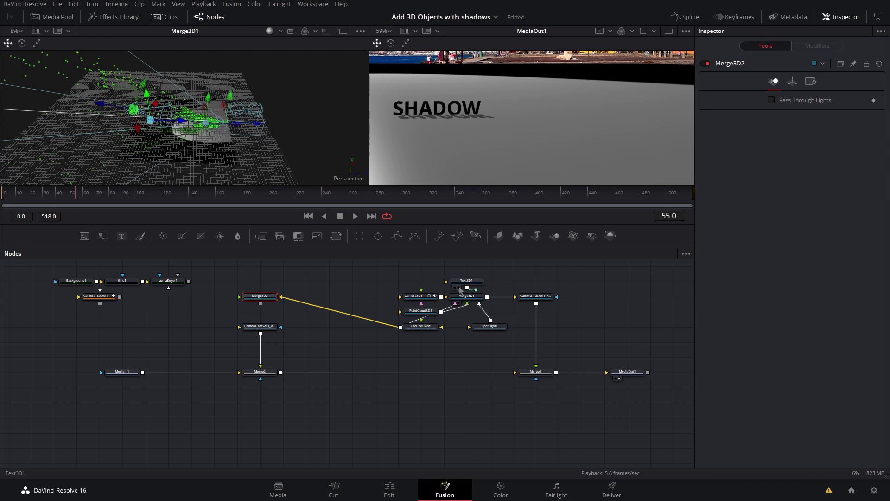
{"action": "left_click_drag", "start_coordinate": [467, 288], "coordinate": [268, 297]}
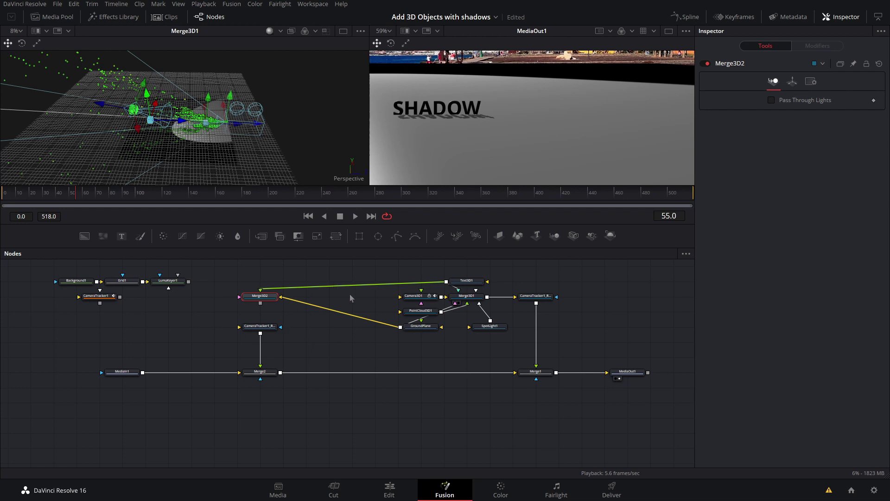
{"action": "left_click_drag", "start_coordinate": [441, 297], "coordinate": [264, 297]}
{"action": "left_click_drag", "start_coordinate": [490, 325], "coordinate": [267, 297]}
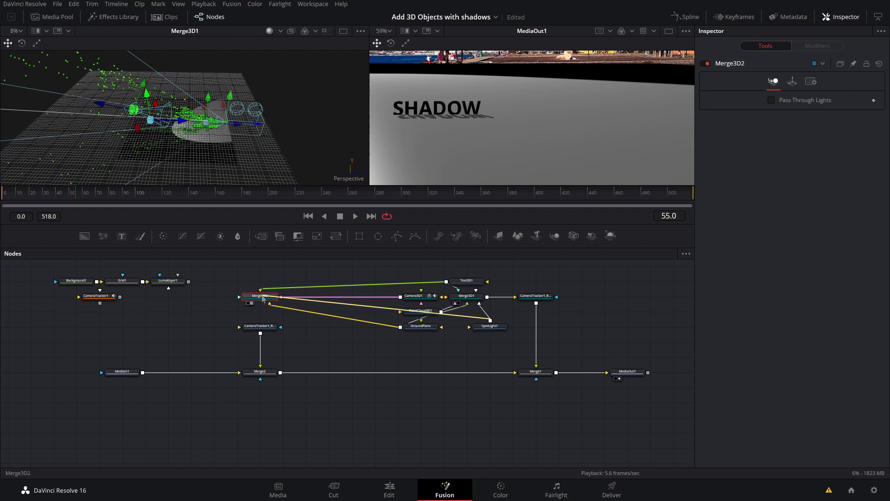
{"action": "key", "text": "ctrl+s"}
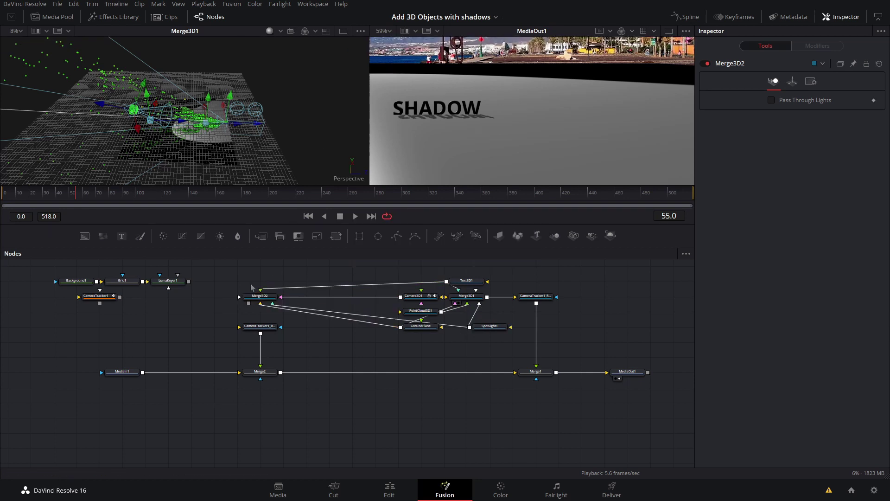
{"action": "left_click_drag", "start_coordinate": [249, 303], "coordinate": [260, 321]}
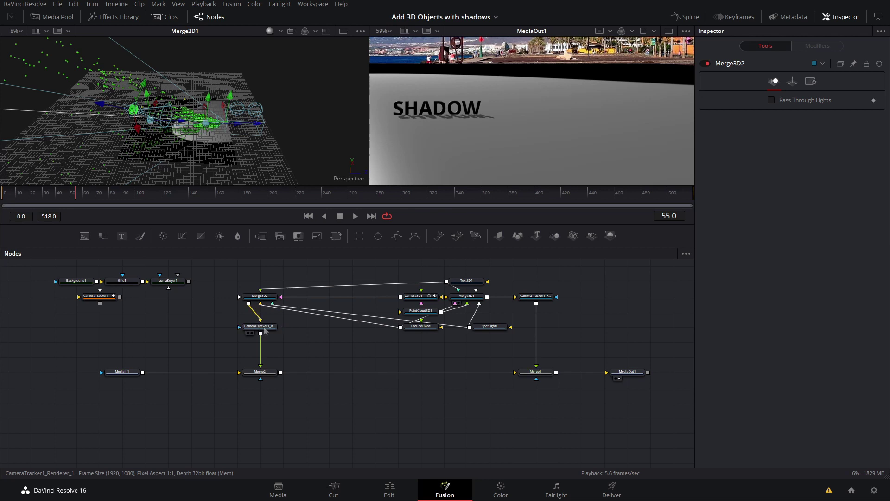
{"action": "key", "text": "1"}
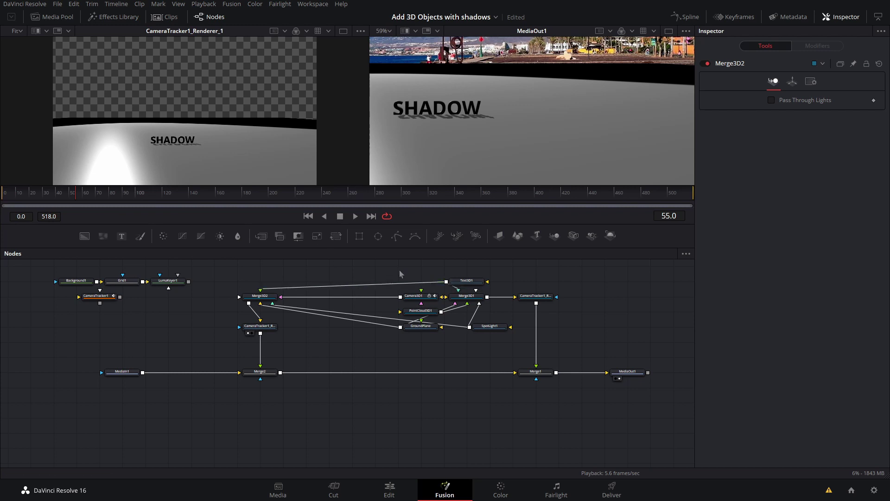
Step: Insert an Override3D node between Text3D1 and Merge3D2 and arrange the nodes around it
{"action": "key", "text": "shift+space"}
{"action": "type", "text": "over"}
{"action": "key", "text": "Return"}
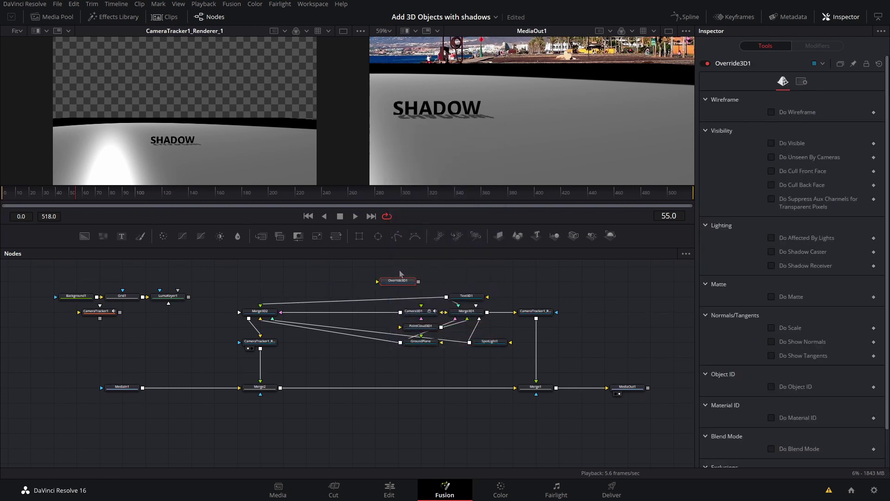
{"action": "mouse_move", "coordinate": [267, 304]}
{"action": "left_mouse_down"}
{"action": "mouse_move", "coordinate": [259, 309]}
{"action": "mouse_move", "coordinate": [372, 271]}
{"action": "mouse_move", "coordinate": [389, 284]}
{"action": "mouse_move", "coordinate": [366, 299]}
{"action": "mouse_move", "coordinate": [260, 306]}
{"action": "left_mouse_up"}
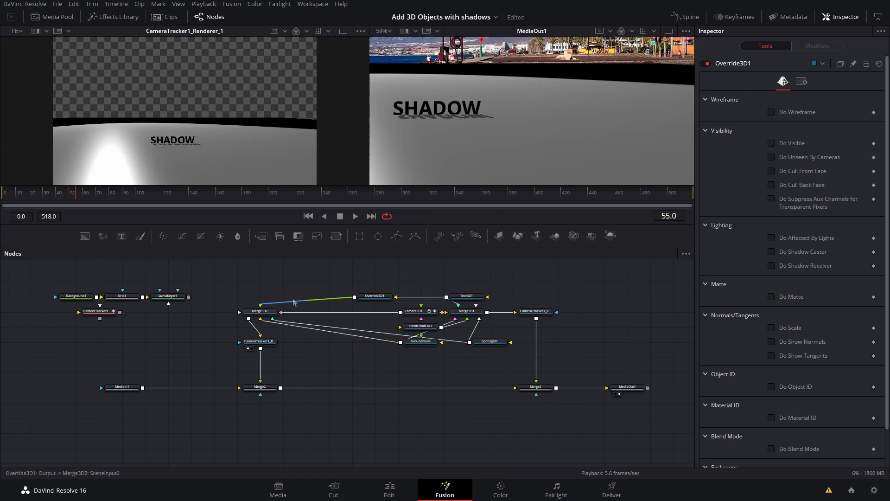
{"action": "left_click_drag", "start_coordinate": [465, 295], "coordinate": [465, 280]}
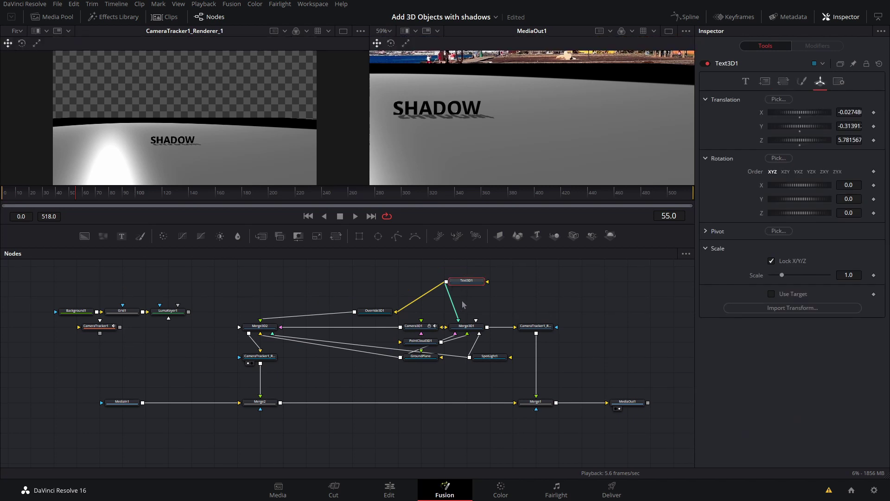
{"action": "left_click", "coordinate": [475, 300]}
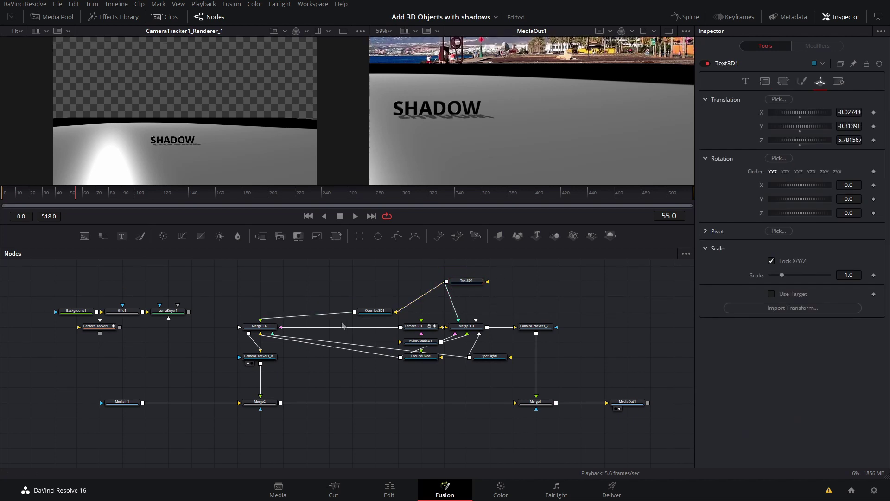
{"action": "left_click_drag", "start_coordinate": [360, 315], "coordinate": [337, 299]}
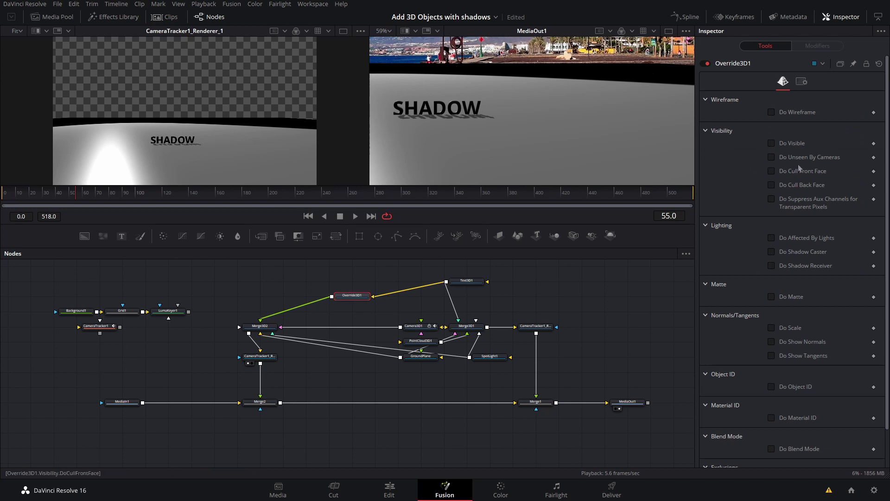
Step: Enable Do Unseen By Cameras and Unseen by Cameras in Override3D1 so only the text's shadow renders
{"action": "left_click", "coordinate": [785, 159]}
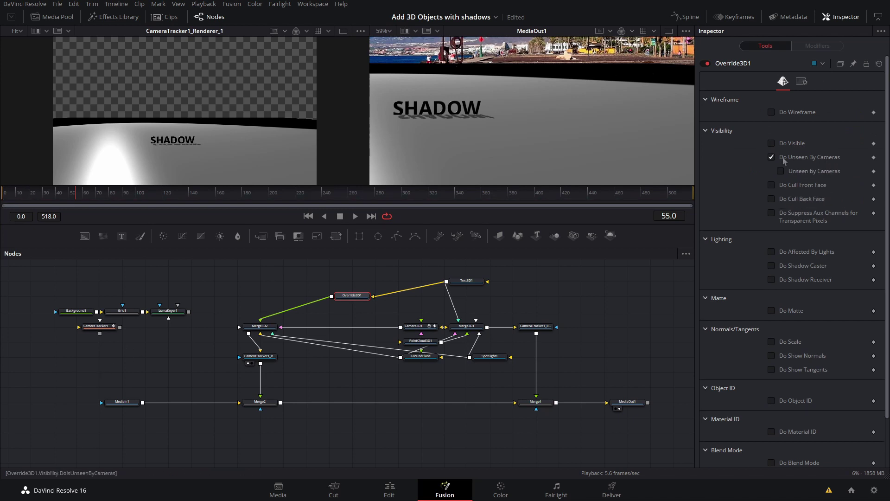
{"action": "left_click", "coordinate": [816, 173]}
{"action": "scroll", "coordinate": [182, 143], "scroll_direction": "up", "scroll_amount": 2}
{"action": "left_click_drag", "start_coordinate": [182, 143], "coordinate": [219, 116]}
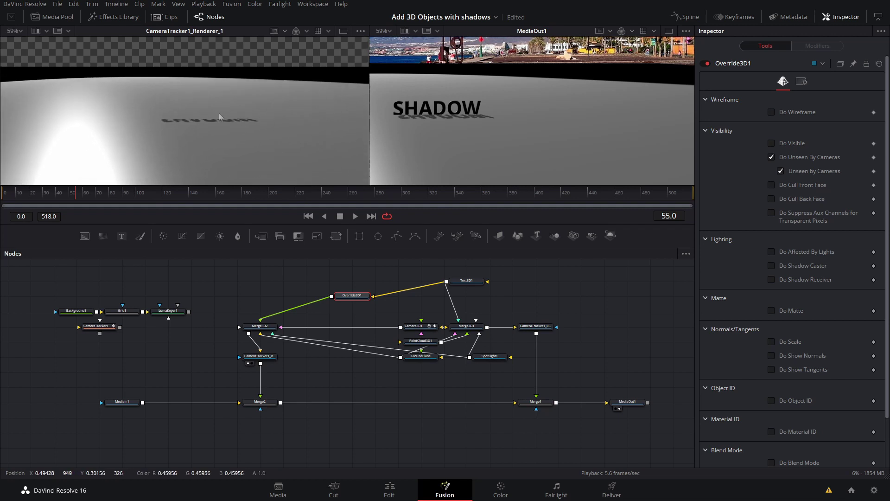
Step: Disconnect GroundPlane from Merge3D1 and turn off Receives Lighting in the plane's material
{"action": "left_click_drag", "start_coordinate": [421, 356], "coordinate": [375, 371]}
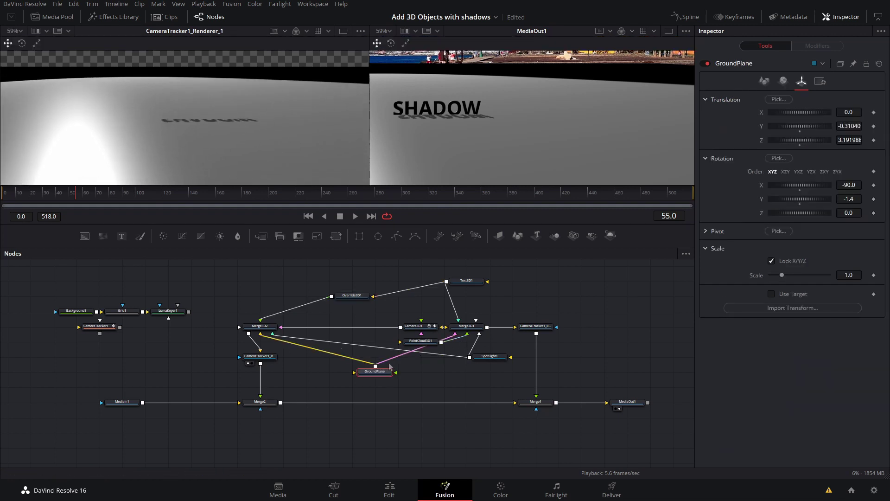
{"action": "left_click_drag", "start_coordinate": [454, 340], "coordinate": [456, 369]}
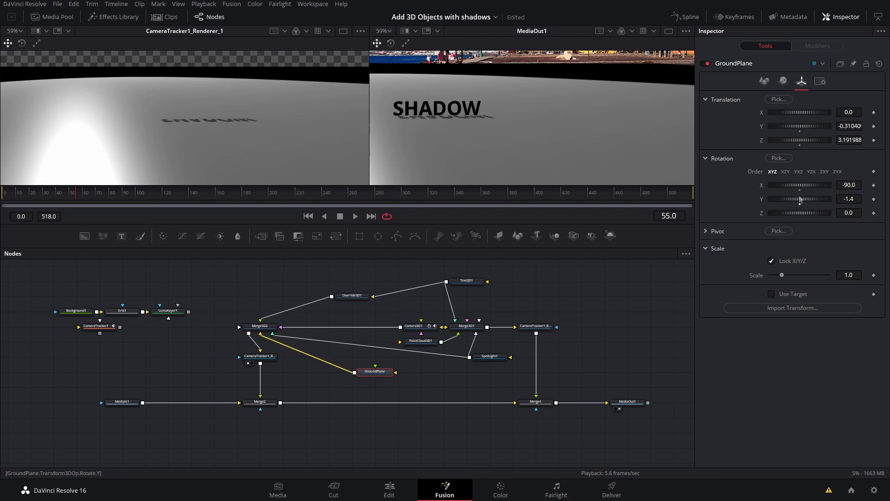
{"action": "left_click", "coordinate": [783, 81]}
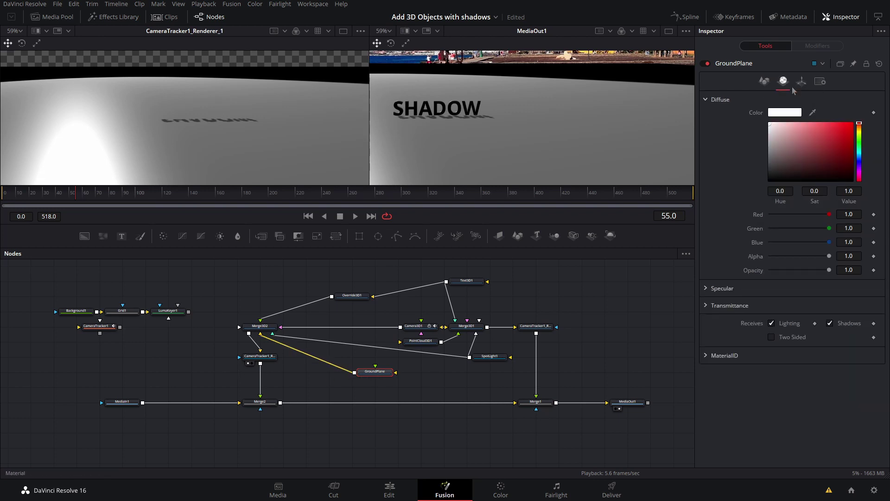
{"action": "left_click", "coordinate": [782, 323]}
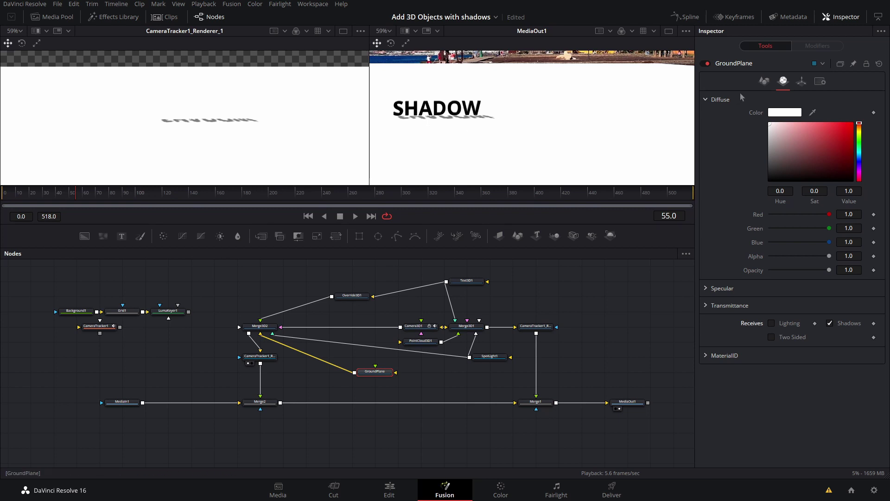
Step: Set Merge2's Apply Mode to Multiply
{"action": "left_click", "coordinate": [258, 402]}
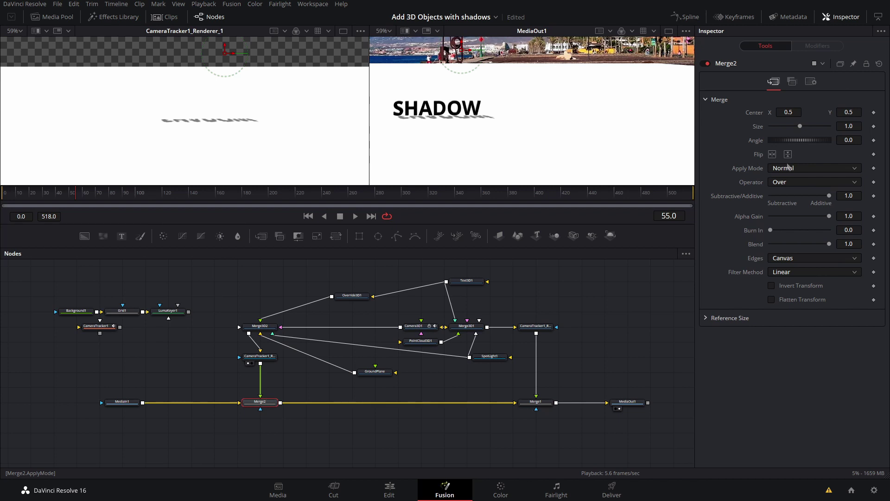
{"action": "left_click", "coordinate": [788, 167]}
{"action": "left_click", "coordinate": [793, 214]}
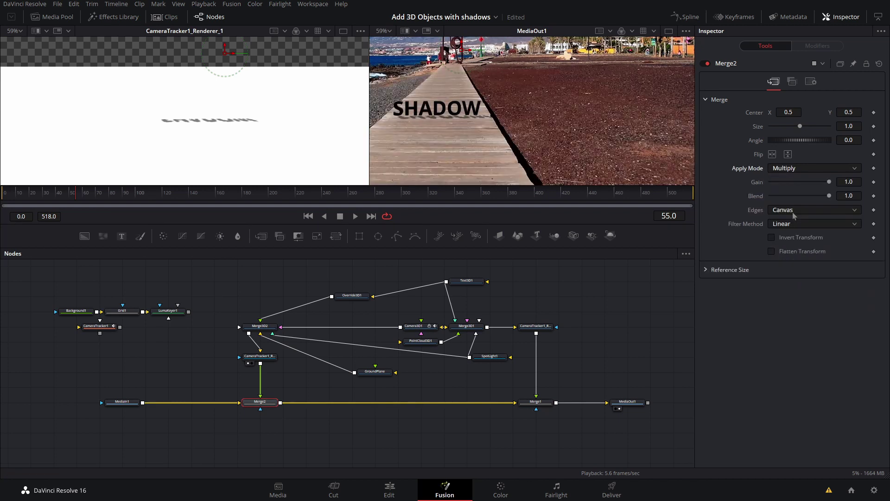
{"action": "left_click", "coordinate": [653, 327]}
Step: Play the composite and examine how the text and its shadow sit on the boardwalk
{"action": "scroll", "coordinate": [426, 86], "scroll_direction": "up", "scroll_amount": 2}
{"action": "scroll", "coordinate": [429, 93], "scroll_direction": "up", "scroll_amount": 5}
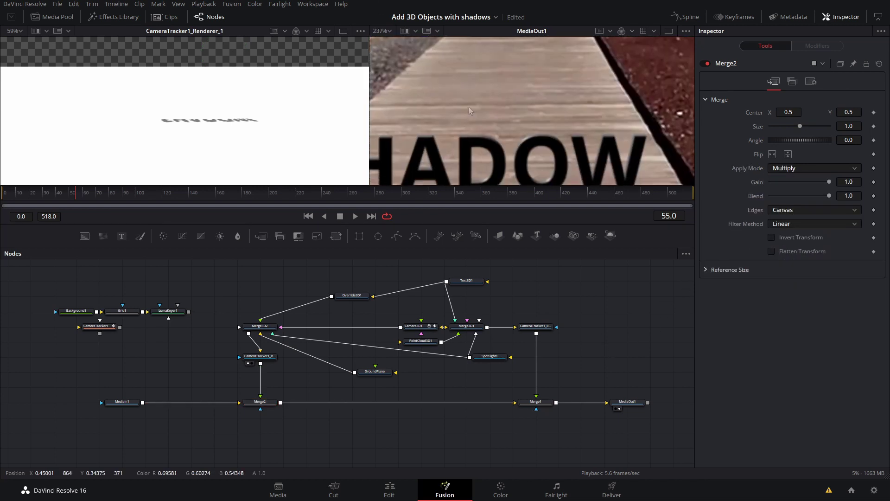
{"action": "key", "text": "space"}
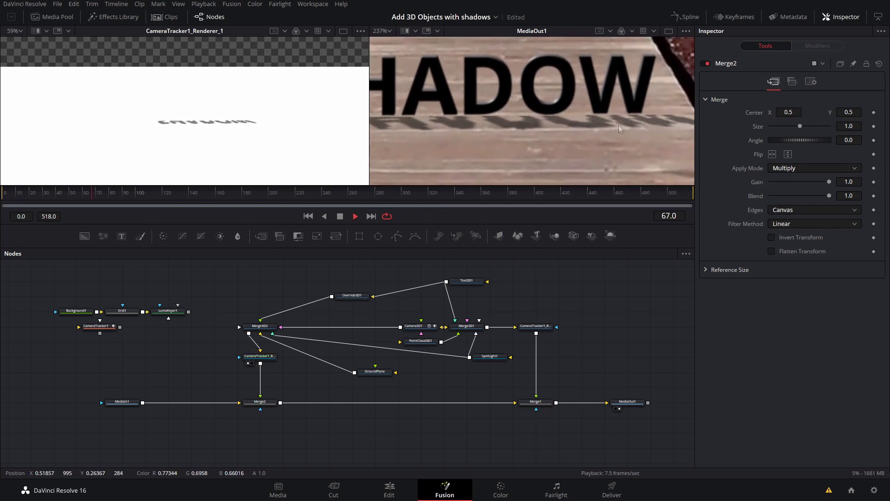
{"action": "key", "text": "space"}
{"action": "scroll", "coordinate": [631, 116], "scroll_direction": "down", "scroll_amount": 10}
{"action": "scroll", "coordinate": [631, 111], "scroll_direction": "up", "scroll_amount": 12}
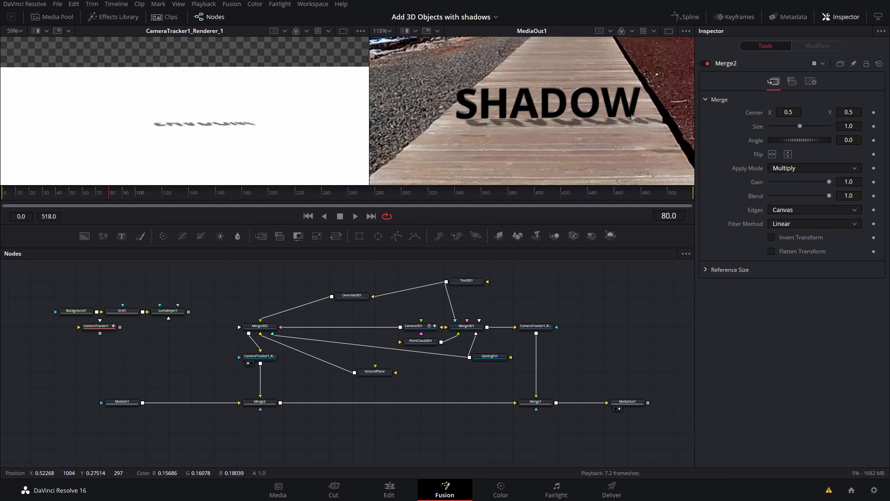
Step: Display the Merge3D2 scene in a viewer and reposition the spot light so it lights the front of the text
{"action": "scroll", "coordinate": [602, 135], "scroll_direction": "down", "scroll_amount": 6}
{"action": "scroll", "coordinate": [596, 143], "scroll_direction": "up", "scroll_amount": 5}
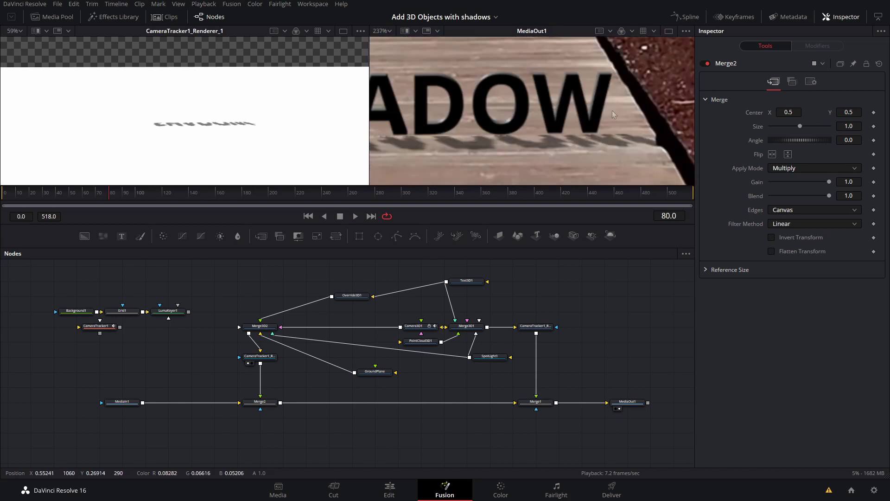
{"action": "scroll", "coordinate": [547, 165], "scroll_direction": "down", "scroll_amount": 5}
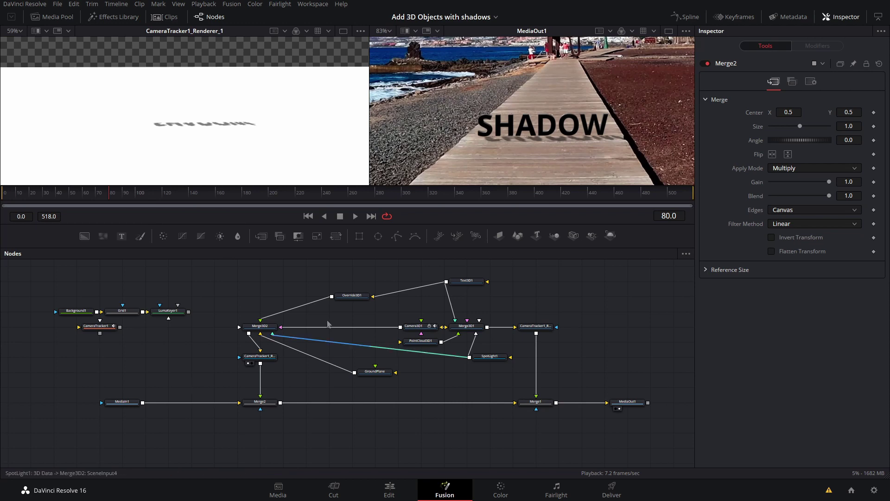
{"action": "left_click_drag", "start_coordinate": [260, 326], "coordinate": [223, 146]}
{"action": "left_click_drag", "start_coordinate": [145, 131], "coordinate": [154, 160]}
{"action": "left_click_drag", "start_coordinate": [222, 145], "coordinate": [217, 144]}
{"action": "left_click_drag", "start_coordinate": [162, 146], "coordinate": [265, 126]}
{"action": "left_click_drag", "start_coordinate": [338, 143], "coordinate": [127, 164]}
{"action": "left_click_drag", "start_coordinate": [168, 141], "coordinate": [178, 93]}
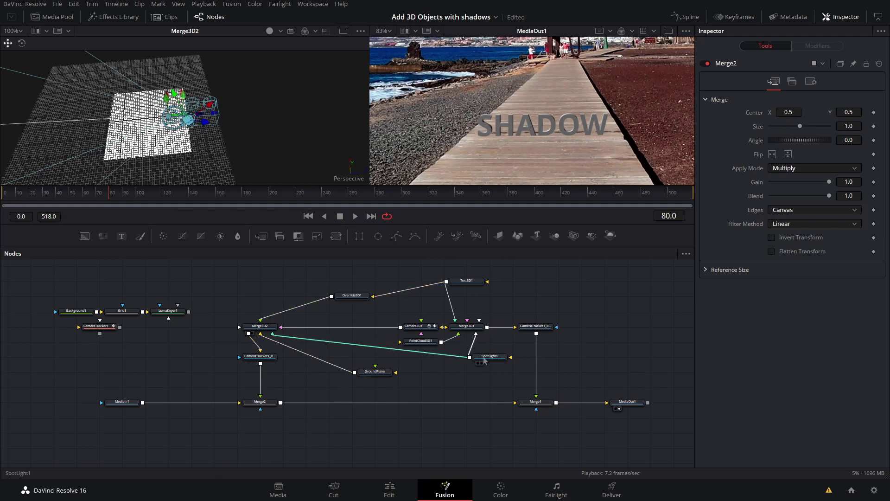
Step: Raise the shadow Density of SpotLight1 to 0.961
{"action": "left_click", "coordinate": [487, 357]}
{"action": "left_click", "coordinate": [774, 81]}
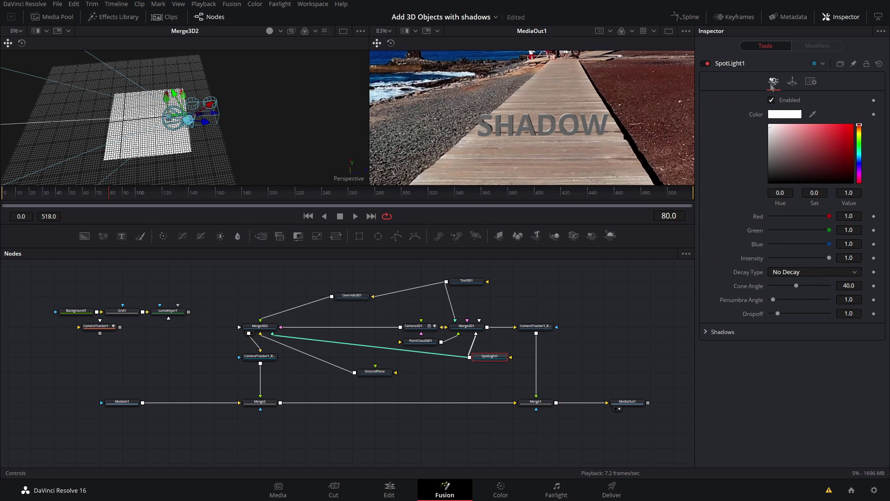
{"action": "left_click", "coordinate": [706, 333]}
{"action": "scroll", "coordinate": [783, 342], "scroll_direction": "down", "scroll_amount": 5}
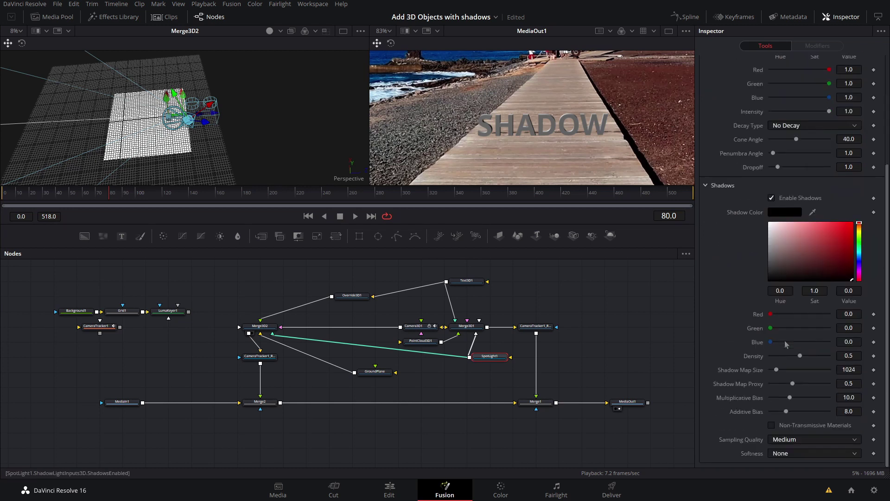
{"action": "left_click_drag", "start_coordinate": [799, 356], "coordinate": [836, 367]}
Step: Set the spot light's shadow Softness to Constant with a Constant Softness of 0.0018
{"action": "scroll", "coordinate": [494, 120], "scroll_direction": "up", "scroll_amount": 8}
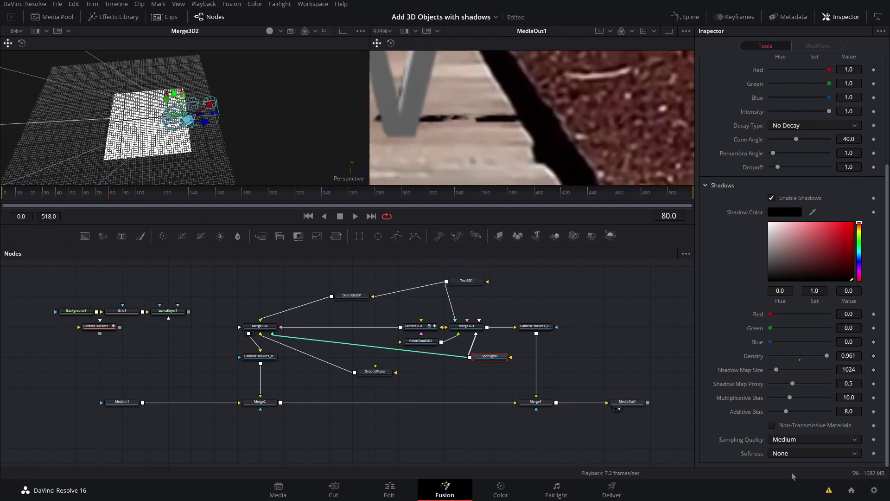
{"action": "left_click", "coordinate": [797, 454]}
{"action": "left_click", "coordinate": [788, 475]}
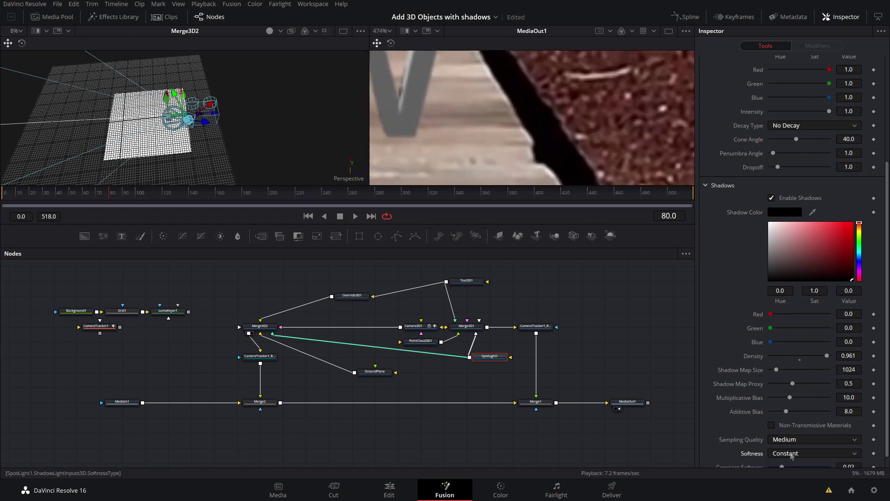
{"action": "scroll", "coordinate": [788, 459], "scroll_direction": "down", "scroll_amount": 1}
{"action": "left_click_drag", "start_coordinate": [783, 454], "coordinate": [771, 453]}
{"action": "scroll", "coordinate": [468, 111], "scroll_direction": "down", "scroll_amount": 5}
{"action": "left_click_drag", "start_coordinate": [468, 111], "coordinate": [635, 116]}
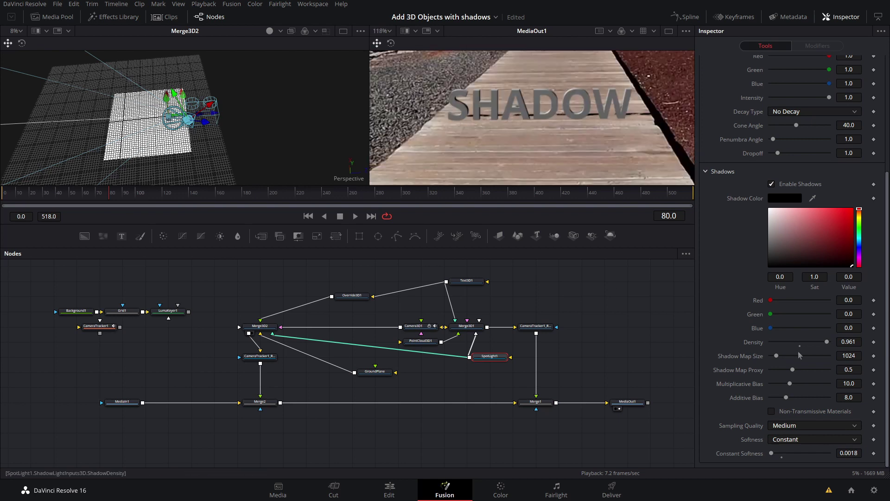
Step: Set the spot light's Shadow Map Size to 4430 and check the shadow edges around the text in the composite
{"action": "left_click_drag", "start_coordinate": [776, 356], "coordinate": [799, 366]}
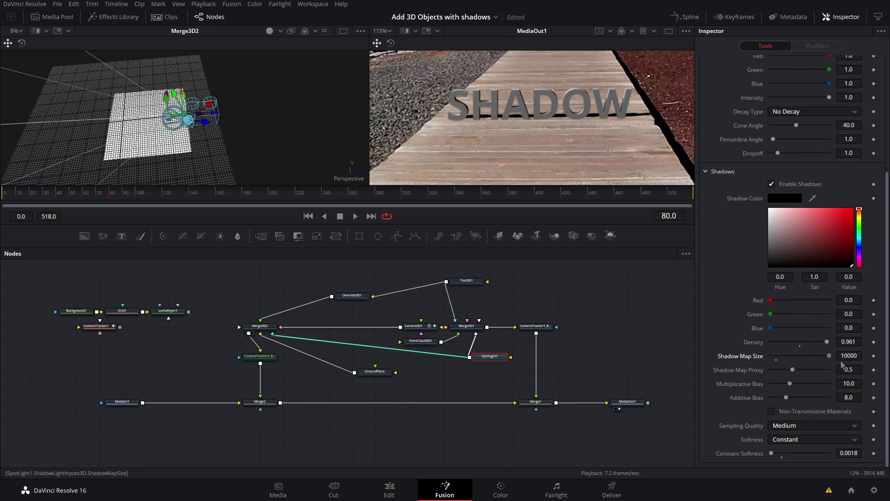
{"action": "left_click_drag", "start_coordinate": [791, 368], "coordinate": [796, 367]}
{"action": "left_click_drag", "start_coordinate": [810, 364], "coordinate": [812, 365]}
{"action": "left_click_drag", "start_coordinate": [807, 356], "coordinate": [805, 356]}
{"action": "left_click_drag", "start_coordinate": [791, 356], "coordinate": [782, 355]}
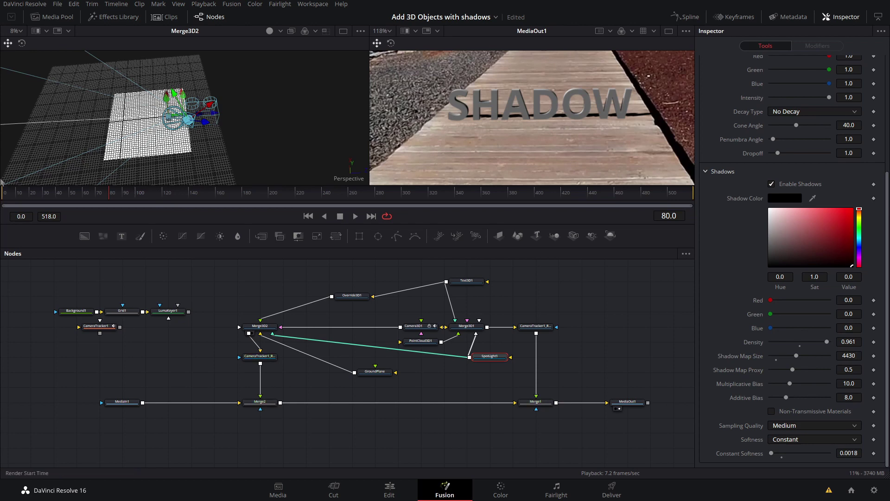
{"action": "scroll", "coordinate": [632, 116], "scroll_direction": "up", "scroll_amount": 5}
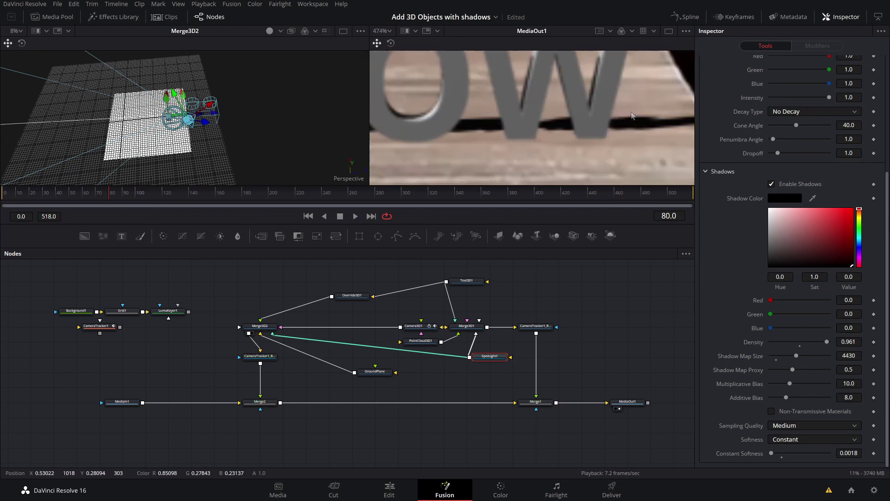
{"action": "scroll", "coordinate": [633, 115], "scroll_direction": "down", "scroll_amount": 5}
{"action": "scroll", "coordinate": [629, 128], "scroll_direction": "down", "scroll_amount": 2}
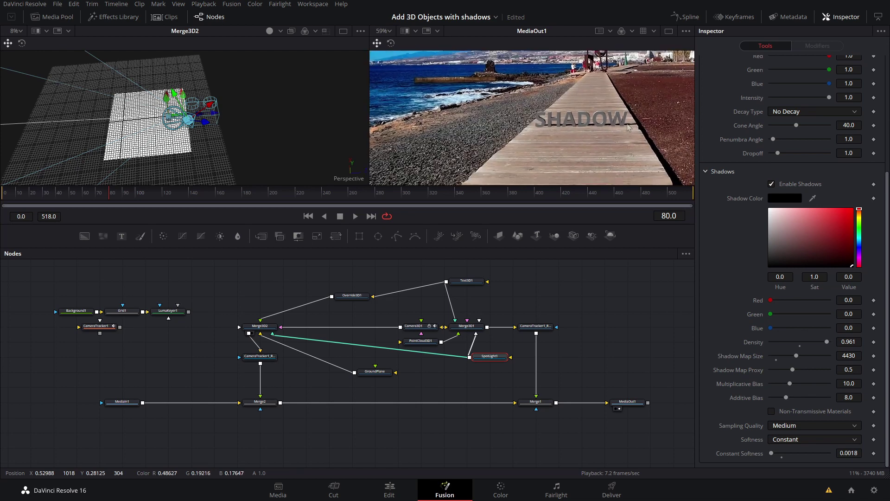